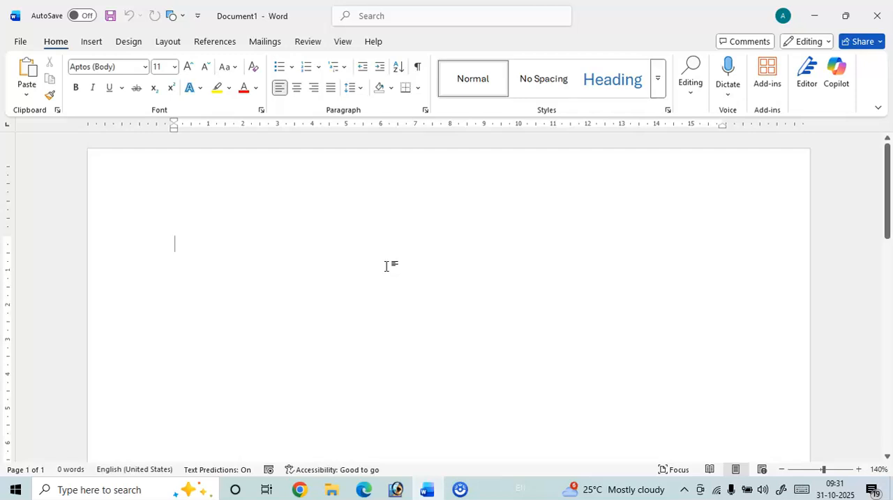
Enable the Draw tab among the main tabs in the ribbon customization options.
left_click(21, 43)
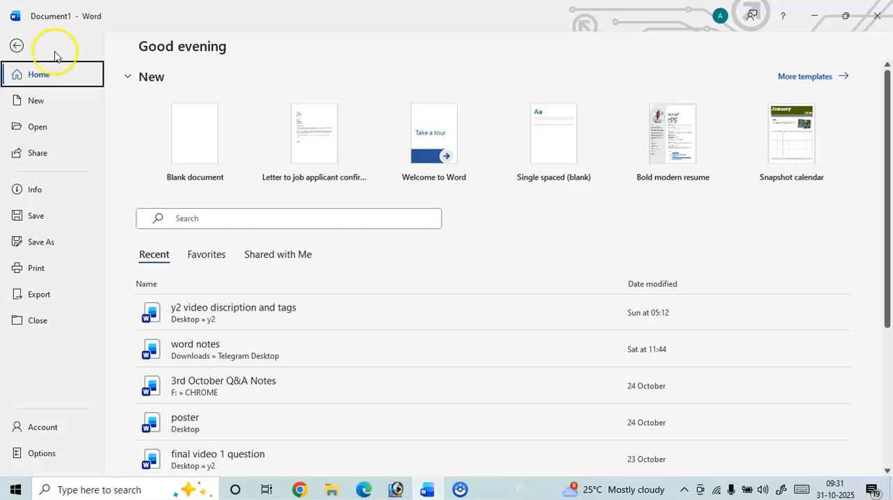
left_click(41, 454)
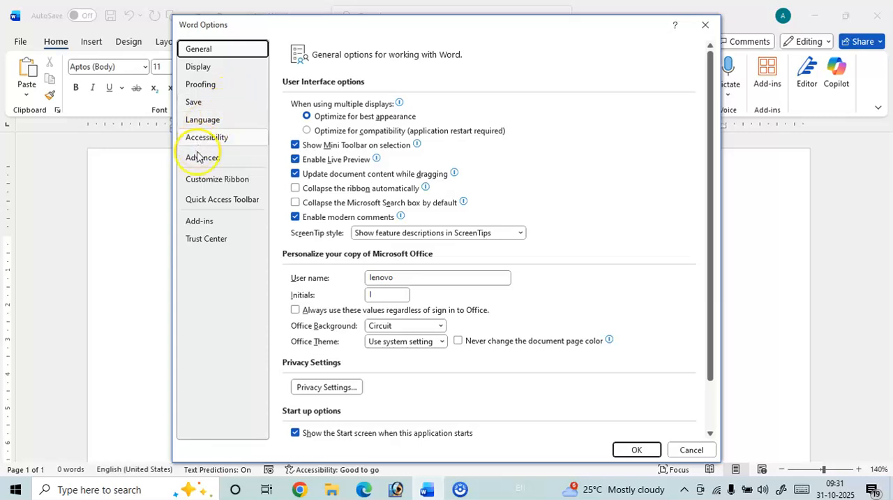
left_click(205, 182)
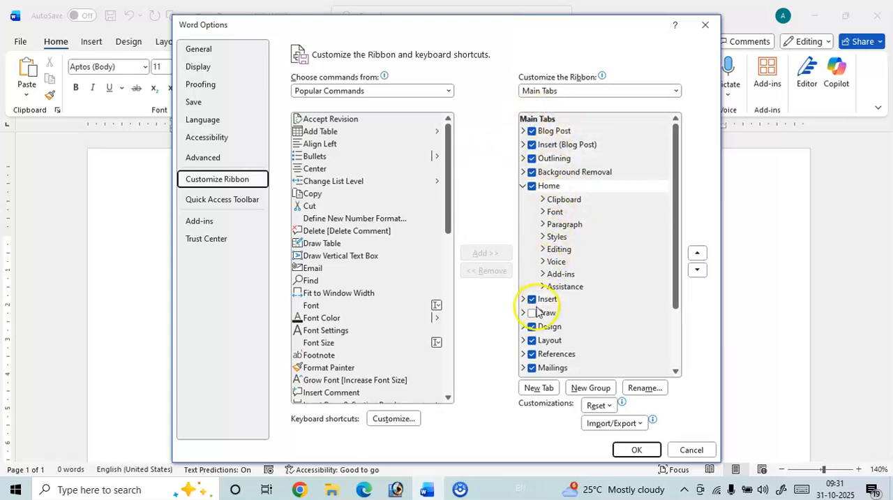
left_click(533, 314)
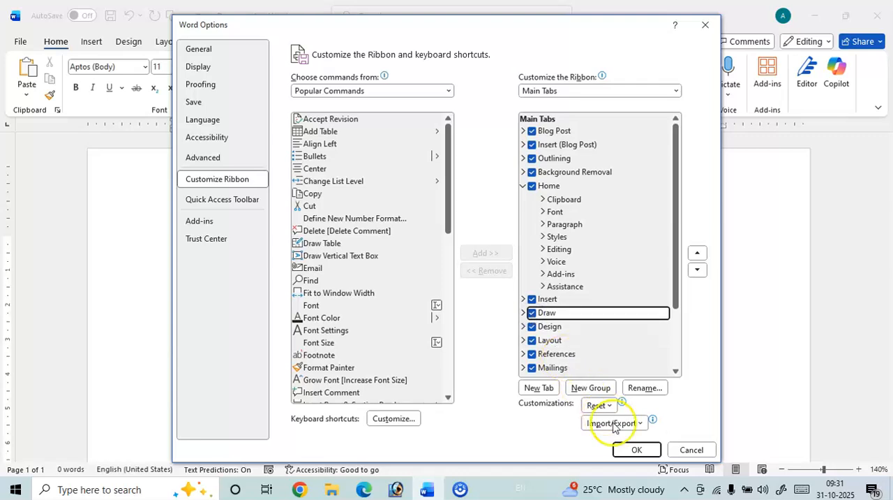
left_click(635, 450)
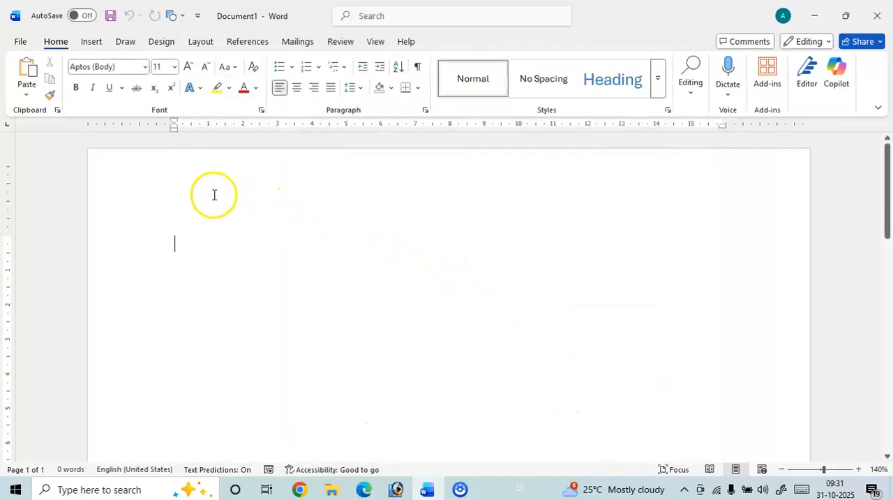
Set the indigo drawing pen to 0.35 mm thickness and the Galaxy color.
left_click(127, 43)
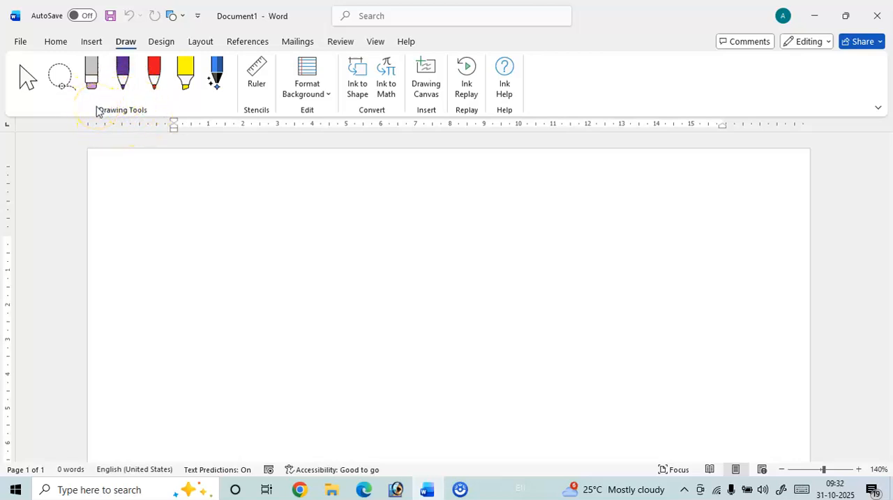
left_click(123, 77)
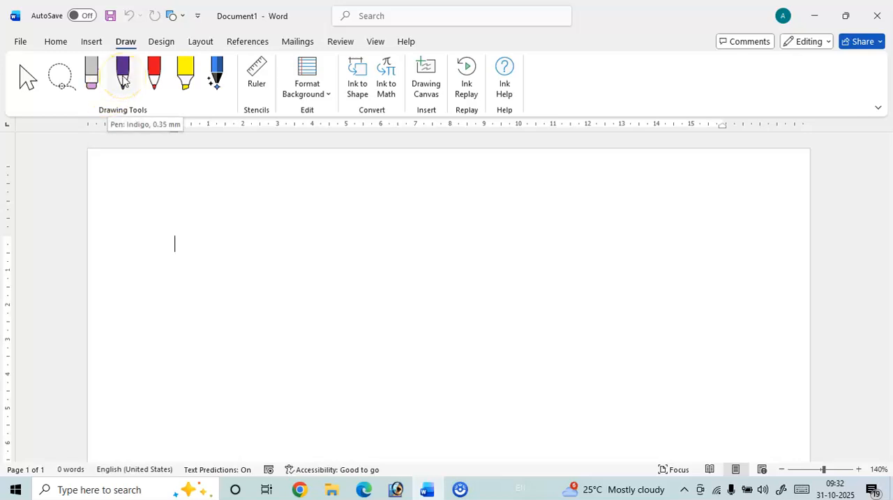
right_click(130, 90)
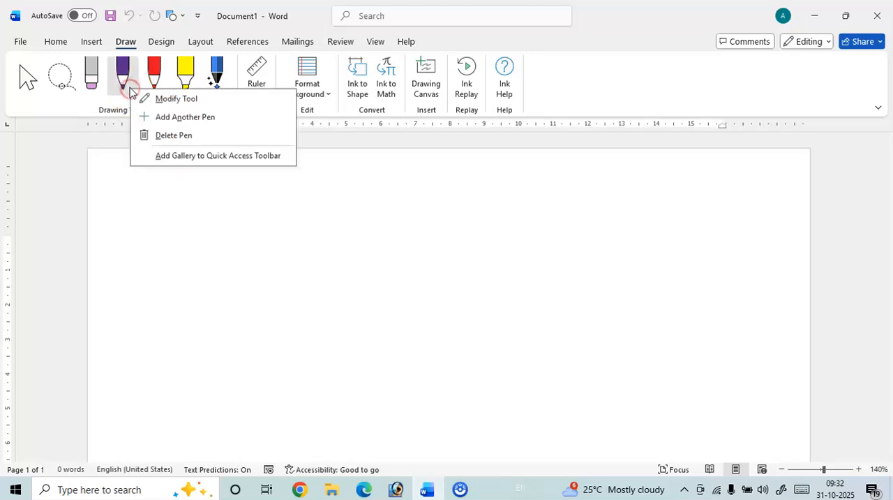
key("Escape")
left_click(130, 90)
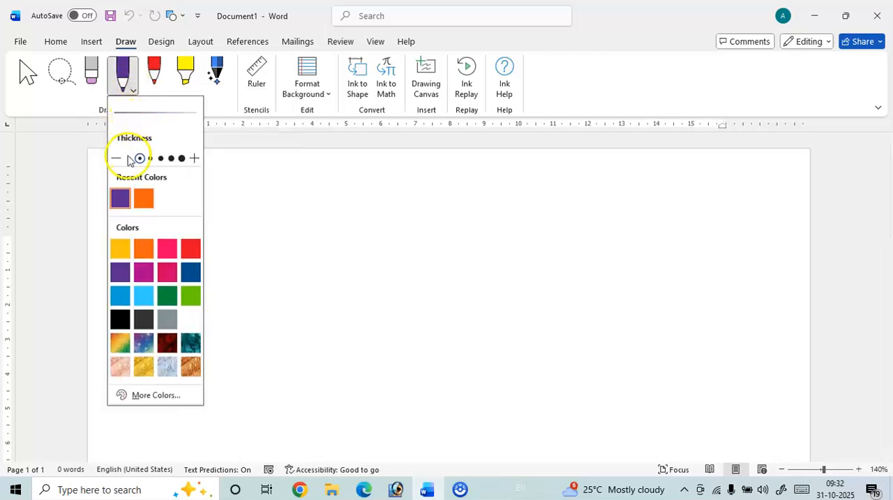
left_click(195, 158)
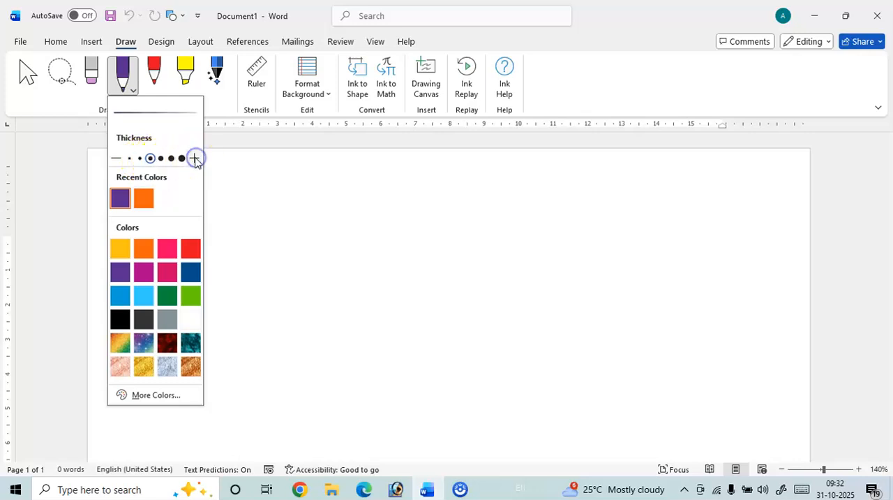
left_click(195, 159)
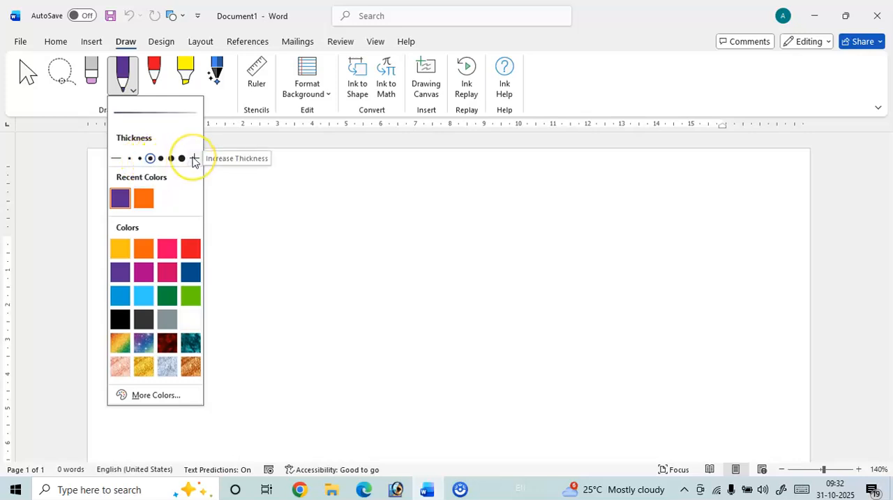
left_click(194, 159)
left_click(119, 159)
left_click(119, 158)
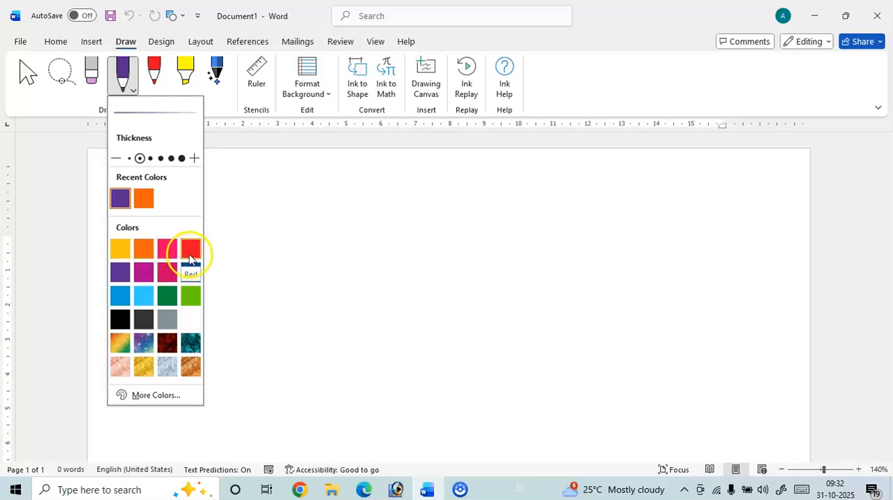
left_click(143, 342)
left_click(337, 273)
Draw two freehand curves and a small arrowhead in the left half of the page with the Galaxy pen.
mouse_move(319, 266)
left_mouse_down()
mouse_move(405, 252)
mouse_move(342, 321)
mouse_move(291, 295)
mouse_move(262, 315)
left_mouse_up()
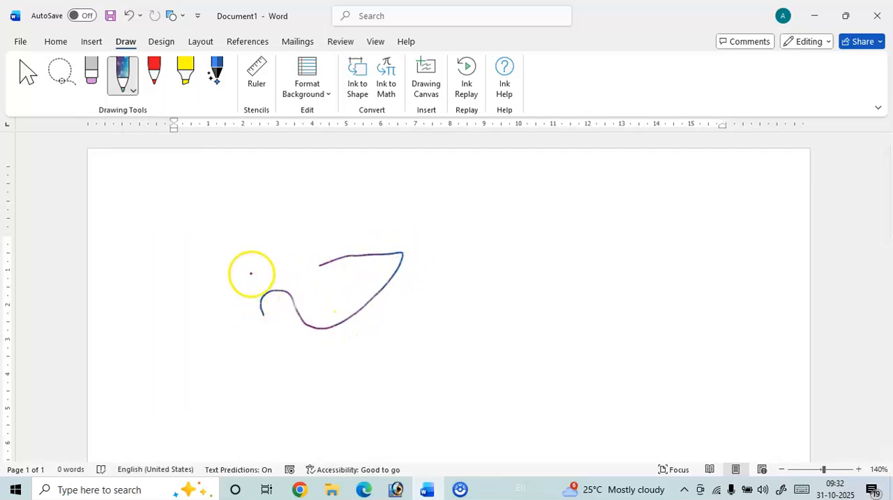
mouse_move(217, 219)
left_mouse_down()
mouse_move(163, 309)
mouse_move(250, 379)
mouse_move(295, 384)
left_mouse_up()
left_click_drag(394, 313, 409, 336)
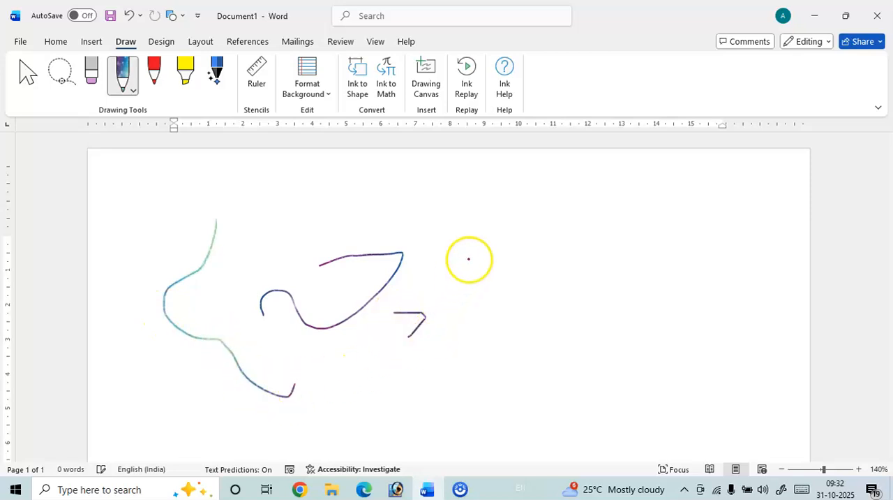
Handwrite "The Sea" with the Galaxy pen in the upper right part of the page.
left_click_drag(462, 243, 532, 236)
left_click_drag(500, 239, 511, 302)
mouse_move(517, 241)
left_mouse_down()
mouse_move(540, 255)
mouse_move(552, 285)
left_mouse_up()
mouse_move(552, 273)
left_mouse_down()
mouse_move(580, 278)
mouse_move(574, 282)
left_mouse_up()
mouse_move(623, 225)
left_mouse_down()
mouse_move(609, 279)
mouse_move(654, 243)
mouse_move(668, 267)
left_mouse_up()
mouse_move(696, 232)
left_mouse_down()
mouse_move(694, 241)
mouse_move(716, 264)
left_mouse_up()
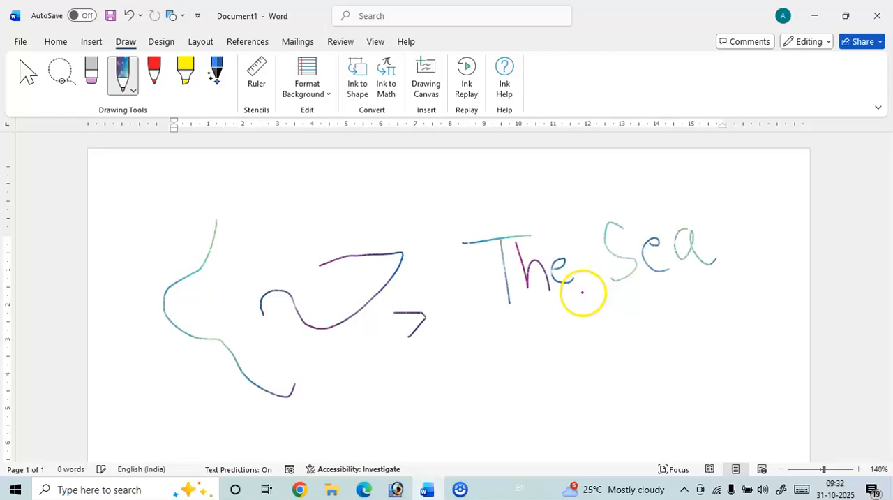
Erase the freehand curves and the arrowhead beside the handwritten "The Sea".
left_click(133, 90)
left_click(133, 90)
left_click(90, 82)
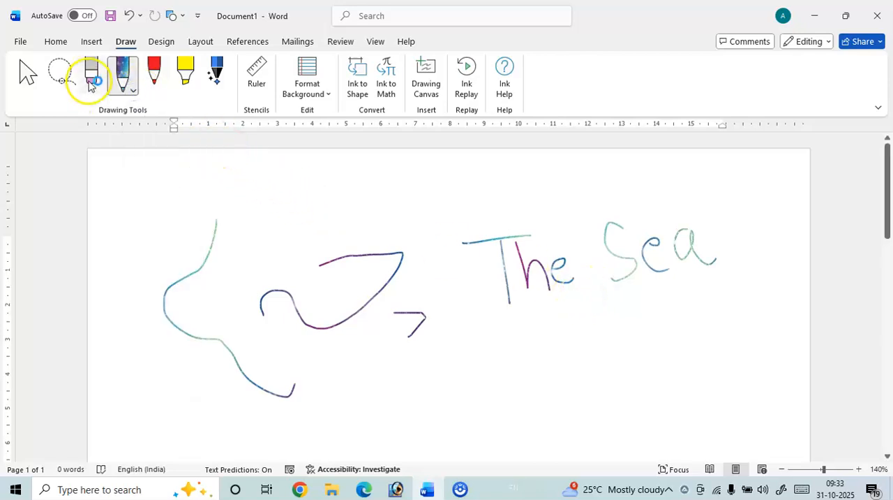
mouse_move(131, 172)
left_mouse_down()
mouse_move(185, 219)
mouse_move(213, 275)
mouse_move(310, 313)
mouse_move(413, 314)
left_mouse_up()
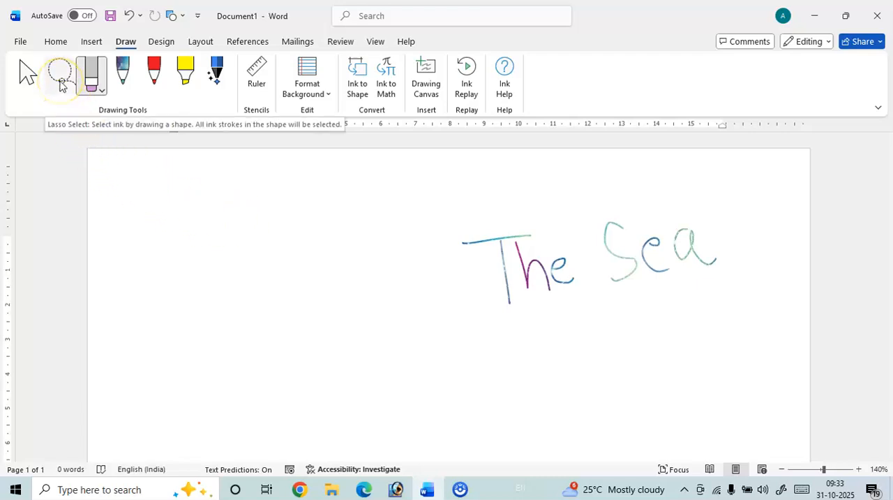
Lasso-select the handwritten "The Sea", delete it, and undo the deletion.
left_click(62, 82)
mouse_move(466, 187)
left_mouse_down()
mouse_move(423, 220)
mouse_move(507, 355)
mouse_move(692, 339)
mouse_move(722, 236)
mouse_move(584, 185)
mouse_move(551, 185)
left_mouse_up()
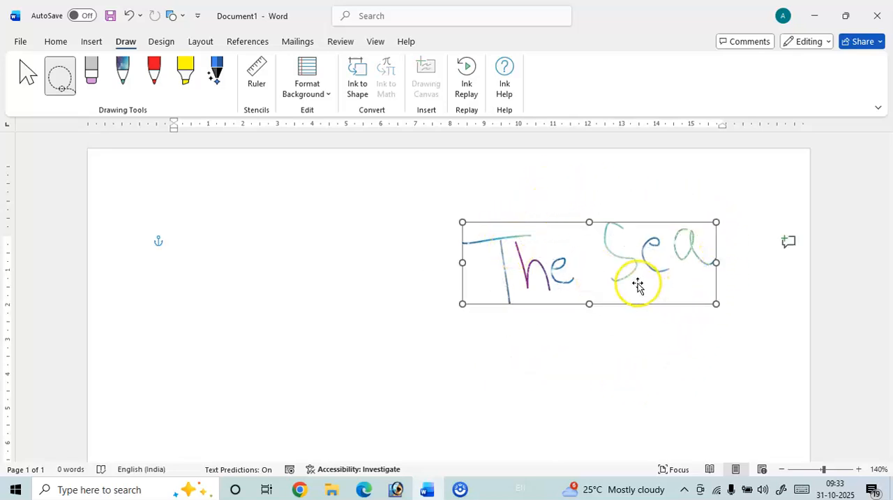
key("Delete")
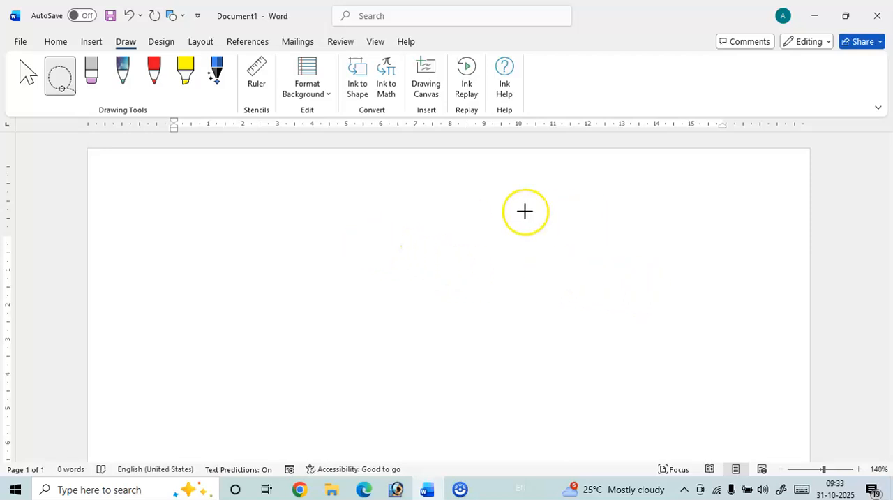
key("ctrl+z")
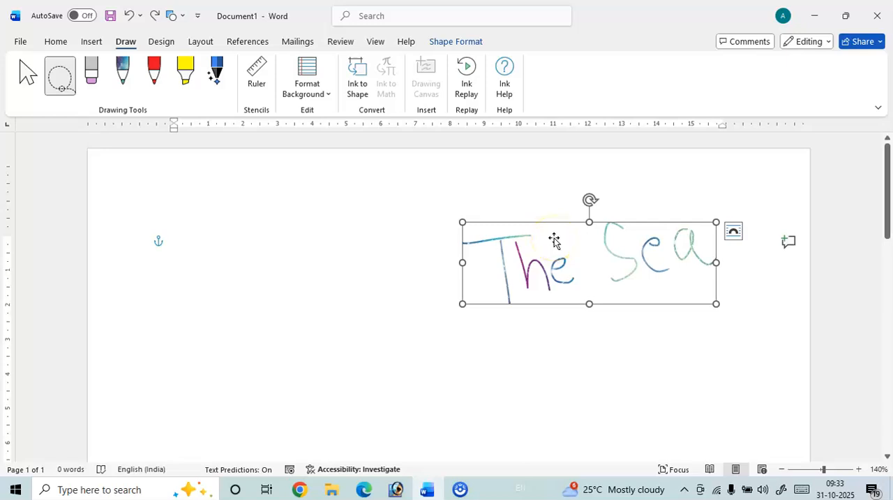
Move the handwritten "The Sea" to the left side of the page and shrink it.
mouse_move(568, 239)
left_mouse_down()
mouse_move(362, 250)
mouse_move(338, 239)
mouse_move(335, 310)
mouse_move(298, 292)
mouse_move(481, 258)
mouse_move(544, 224)
mouse_move(296, 267)
left_mouse_up()
mouse_move(433, 316)
left_mouse_down()
mouse_move(520, 371)
mouse_move(369, 282)
left_mouse_up()
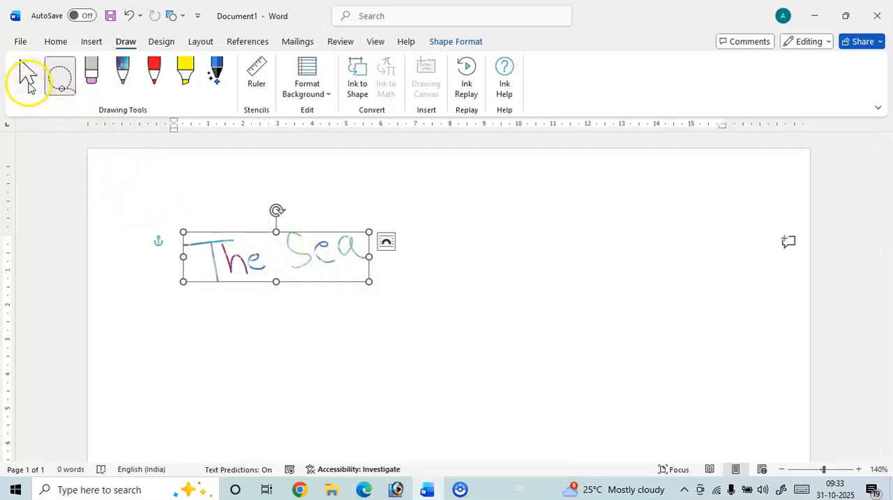
Use the Select tool to move the handwritten "The Sea" to the right half of the page and back to the left margin.
left_click(28, 77)
left_click(468, 248)
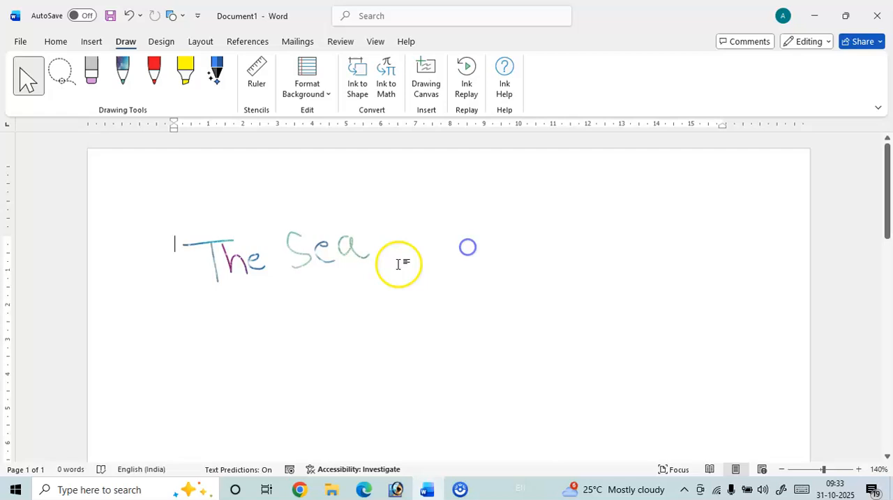
left_click(309, 260)
mouse_move(279, 253)
left_mouse_down()
mouse_move(455, 239)
mouse_move(537, 218)
mouse_move(555, 254)
left_mouse_up()
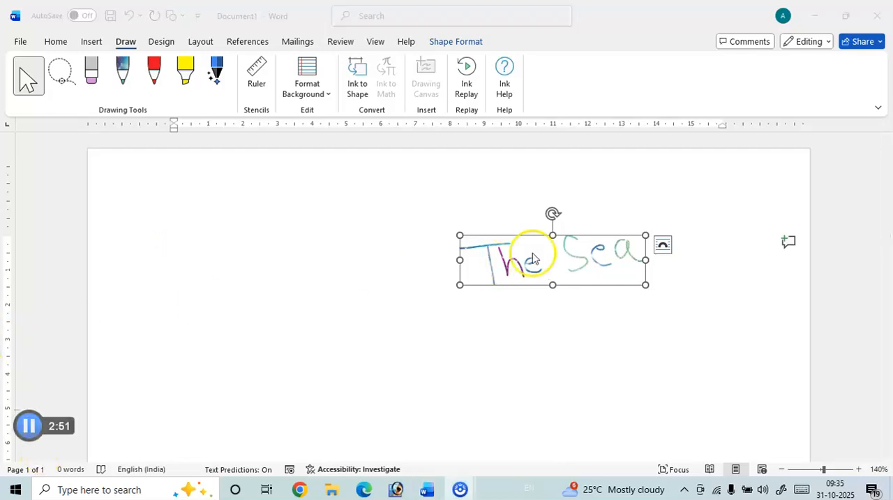
left_click(532, 261)
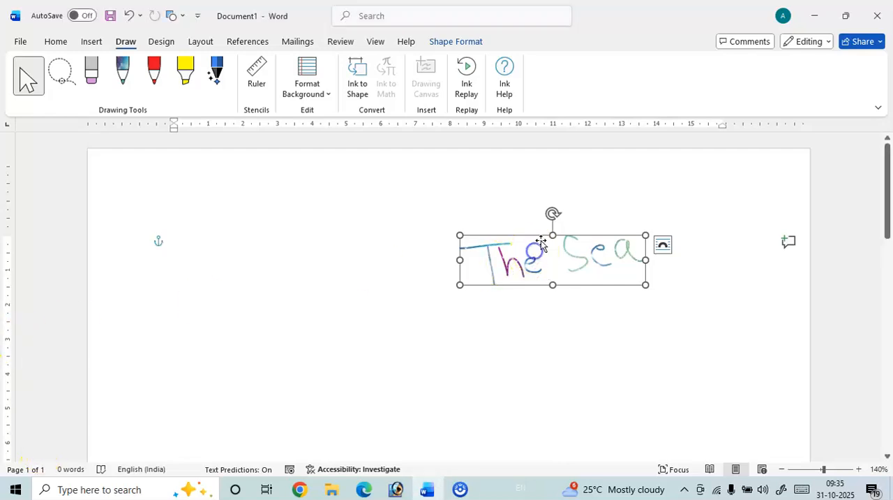
mouse_move(537, 247)
left_mouse_down()
mouse_move(305, 254)
mouse_move(421, 239)
mouse_move(336, 257)
mouse_move(227, 247)
left_mouse_up()
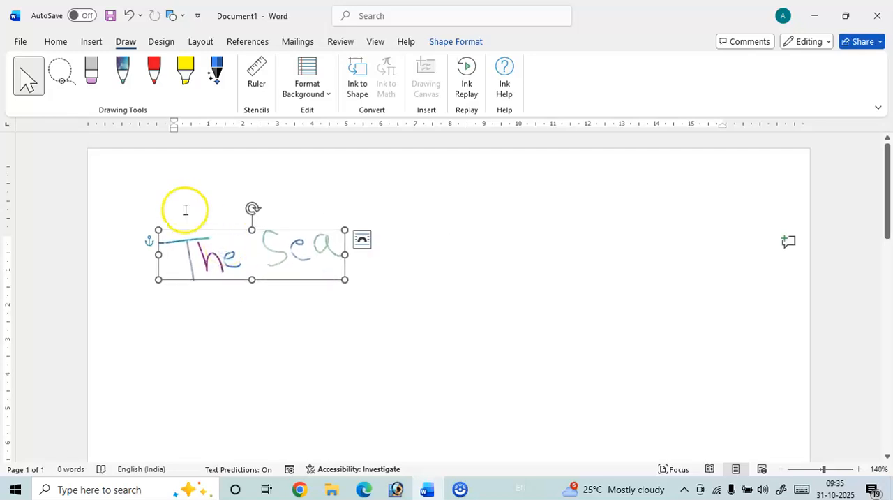
Draw a freehand circle and a rectangle with the red 0.5 mm pen, to the right of "The Sea".
left_click(155, 87)
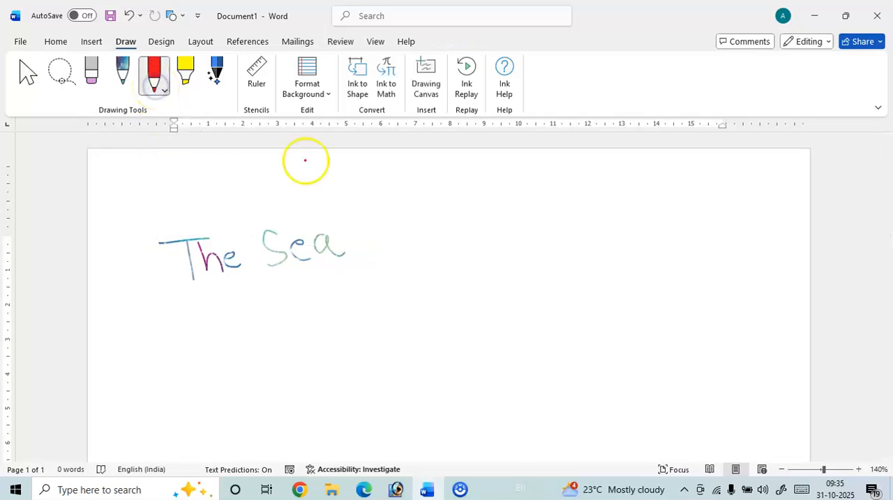
mouse_move(445, 216)
left_mouse_down()
mouse_move(434, 224)
mouse_move(474, 233)
mouse_move(443, 213)
left_mouse_up()
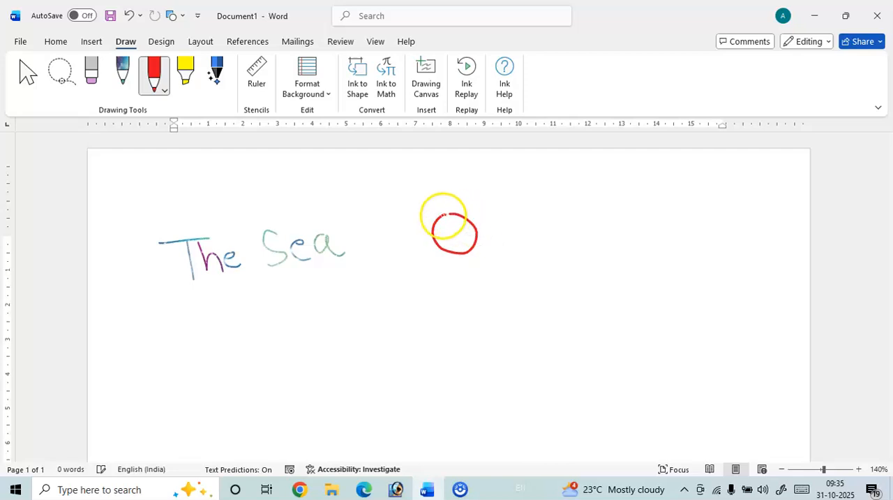
mouse_move(503, 213)
left_mouse_down()
mouse_move(622, 244)
mouse_move(630, 202)
mouse_move(505, 215)
left_mouse_up()
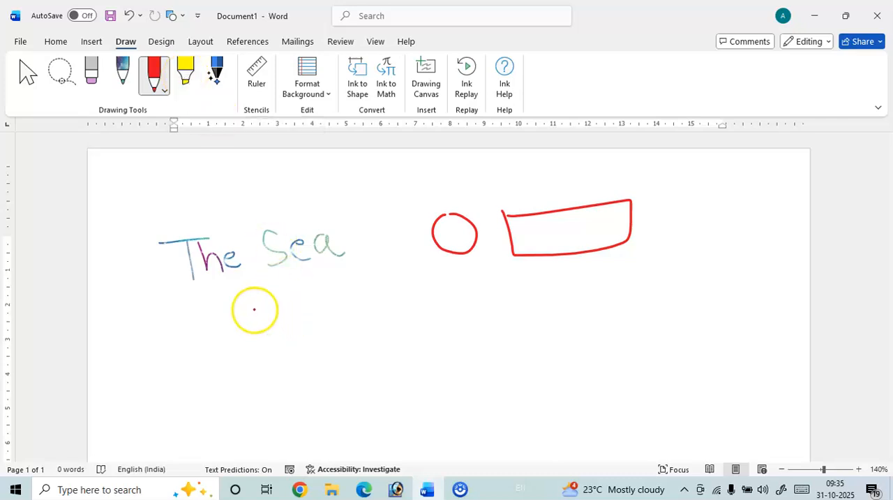
Insert sample paragraphs at the top of the page with =RAND().
left_click(27, 73)
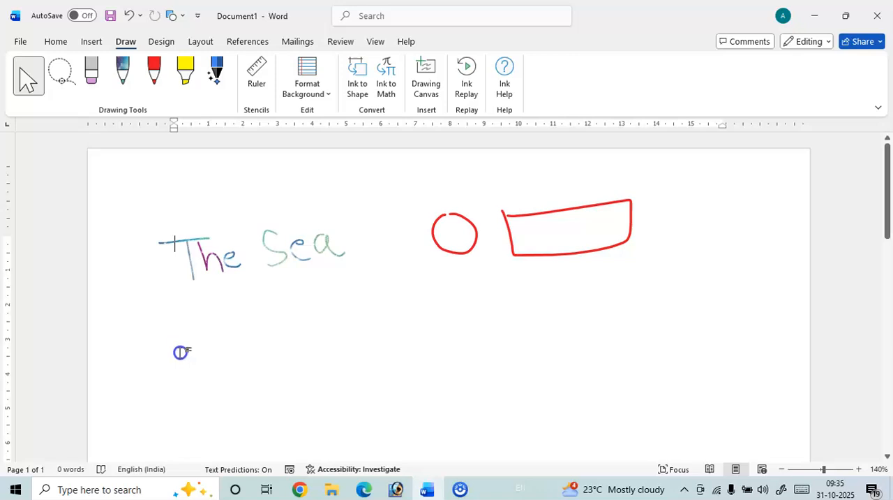
key("Return")
key("Return")
left_click(189, 261)
type("=RA")
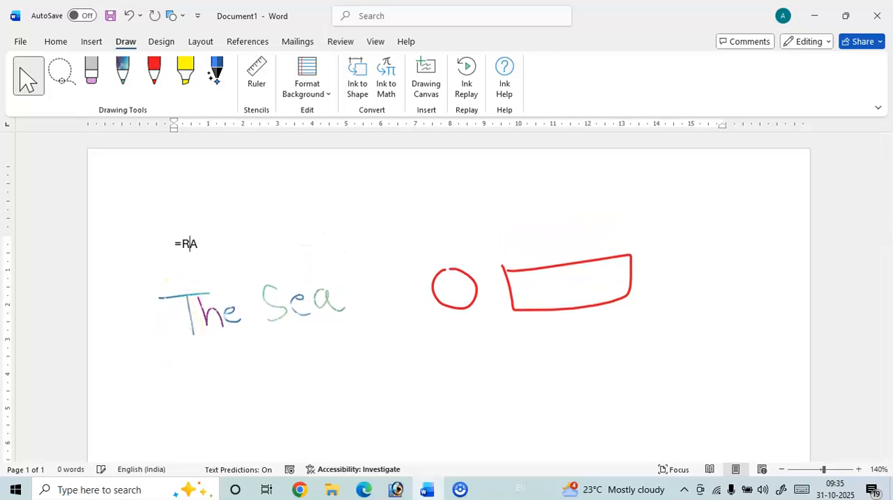
type("ND()")
key("Return")
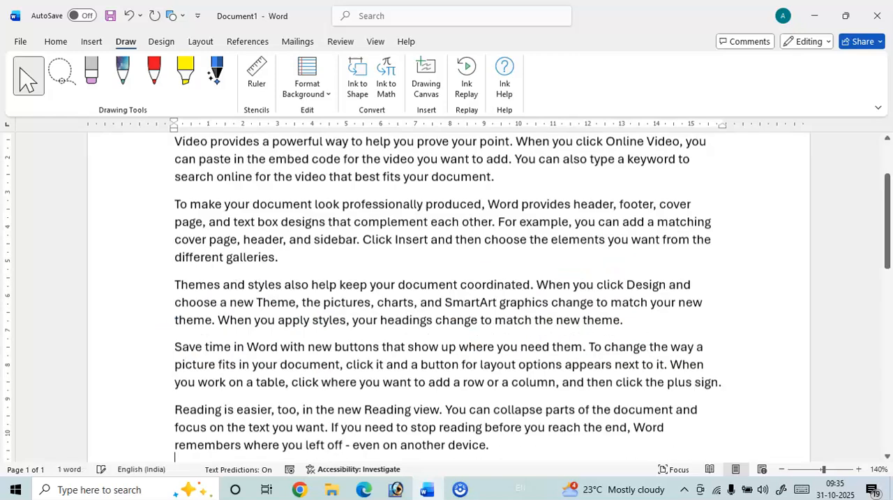
scroll(319, 259, "up", 3)
left_click(283, 232)
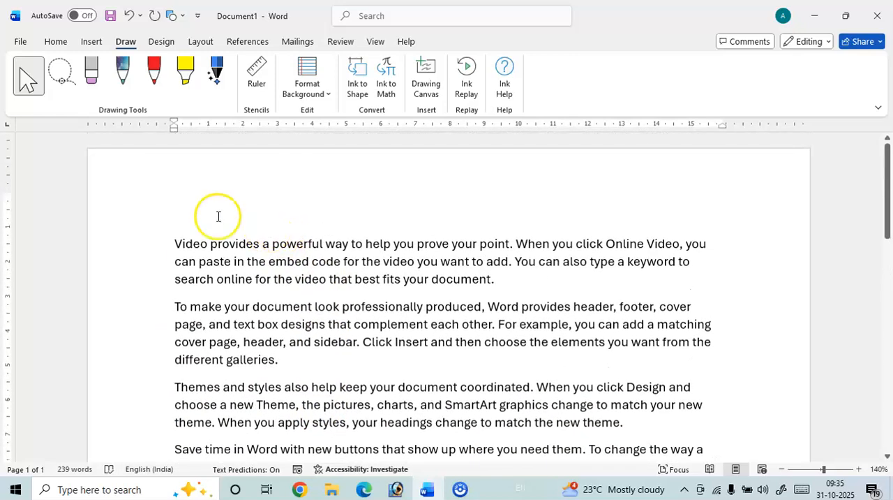
Highlight "Video provides" in the first paragraph and "professionally" in the second with the yellow highlighter.
scroll(217, 202, "down", 1)
left_click(190, 76)
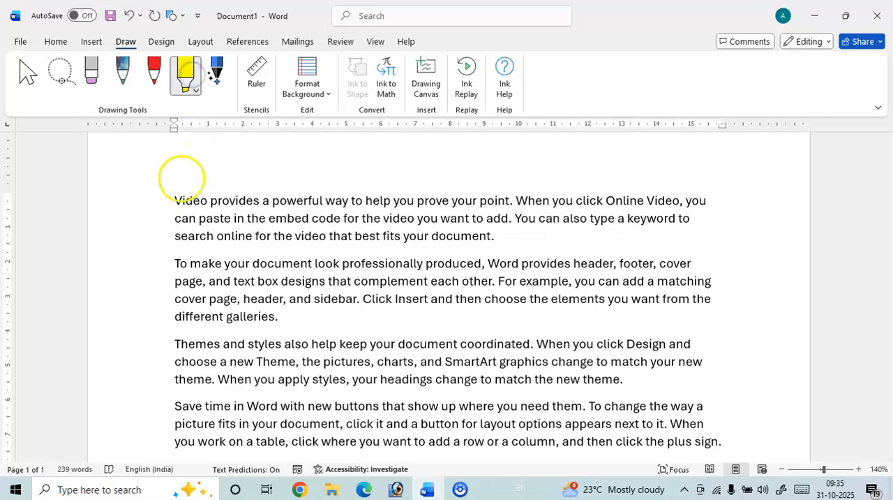
left_click_drag(173, 200, 262, 199)
left_click_drag(351, 262, 423, 258)
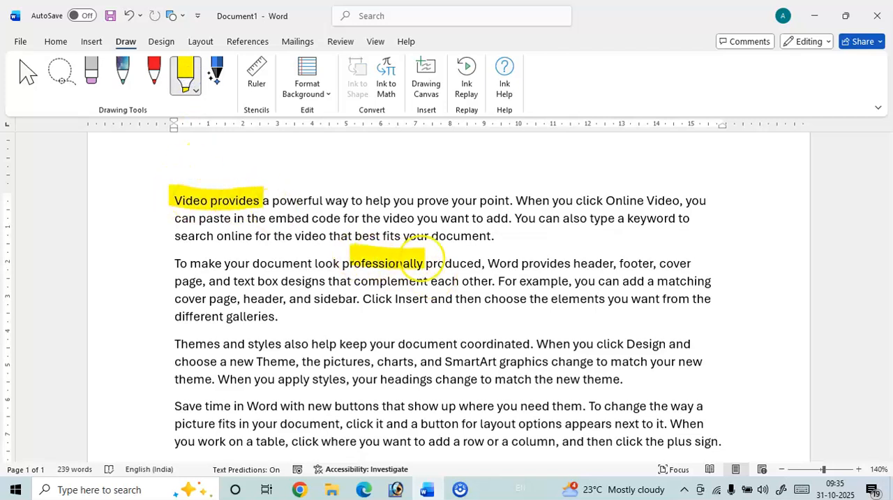
Set the highlighter to the second-thickest preset and change its color to dark green.
left_click(194, 88)
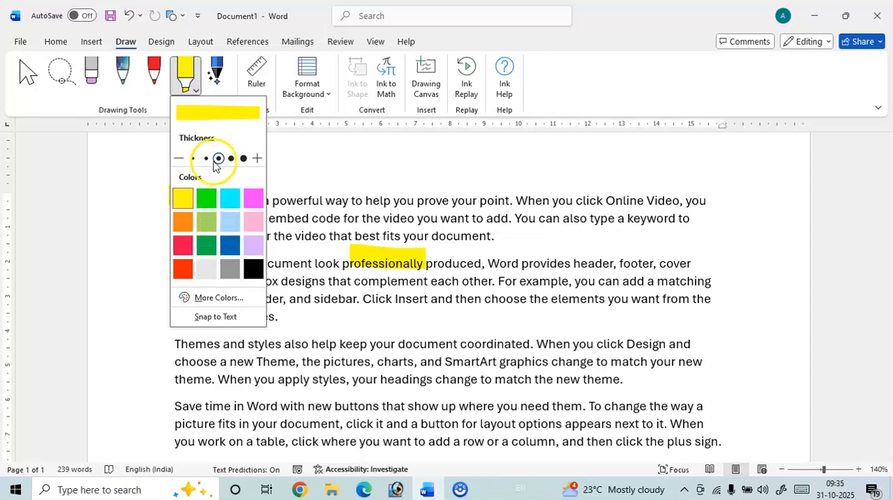
left_click(255, 159)
left_click(256, 159)
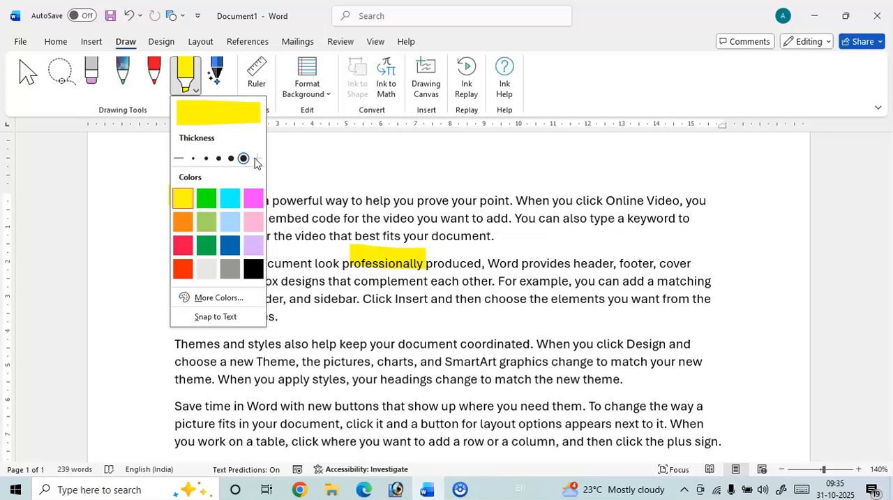
left_click(179, 158)
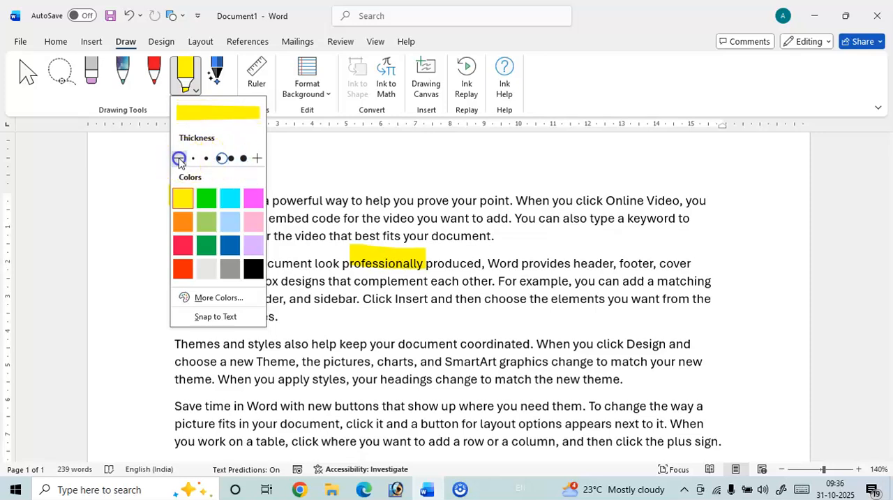
left_click(257, 157)
left_click(257, 157)
left_click(207, 245)
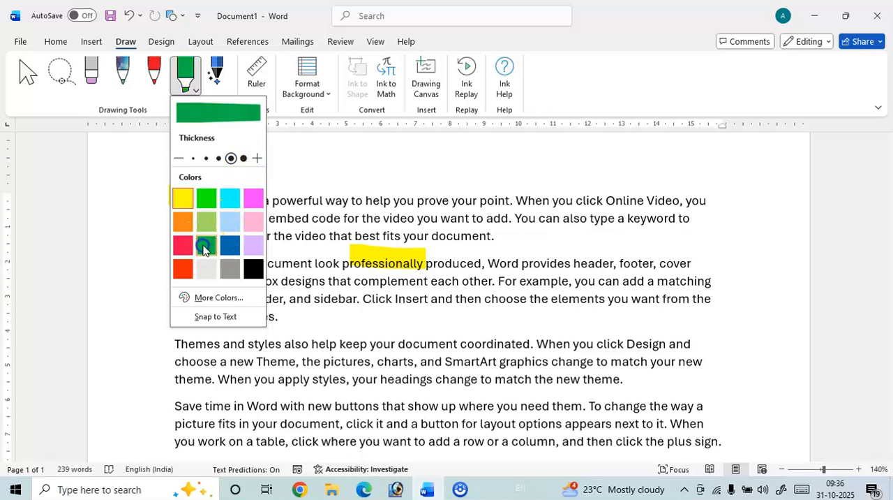
Highlight "prove your point.", "choose the" and the blank area after "different galleries." with the green highlighter.
left_click_drag(420, 200, 513, 201)
left_click_drag(348, 320, 444, 319)
left_click_drag(485, 293, 547, 293)
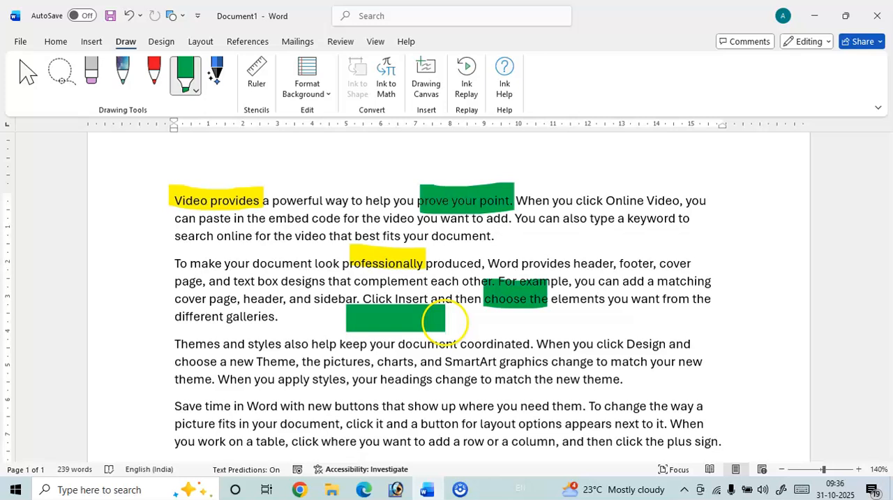
Use the Action Pen to circle-select "Video provides a" and then "you prove your point." in the first paragraph.
left_click(217, 84)
mouse_move(204, 173)
left_mouse_down()
mouse_move(193, 175)
mouse_move(184, 216)
mouse_move(289, 185)
mouse_move(199, 174)
left_mouse_up()
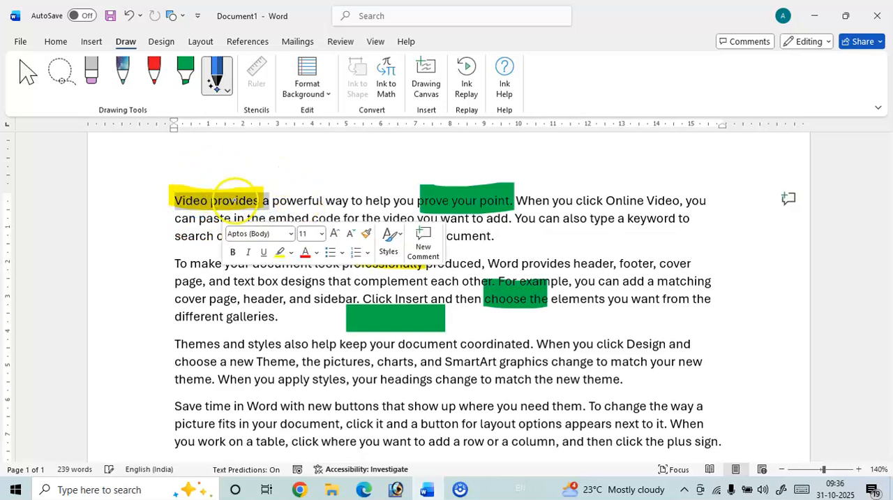
mouse_move(479, 163)
left_mouse_down()
mouse_move(393, 182)
mouse_move(470, 193)
mouse_move(465, 183)
left_mouse_up()
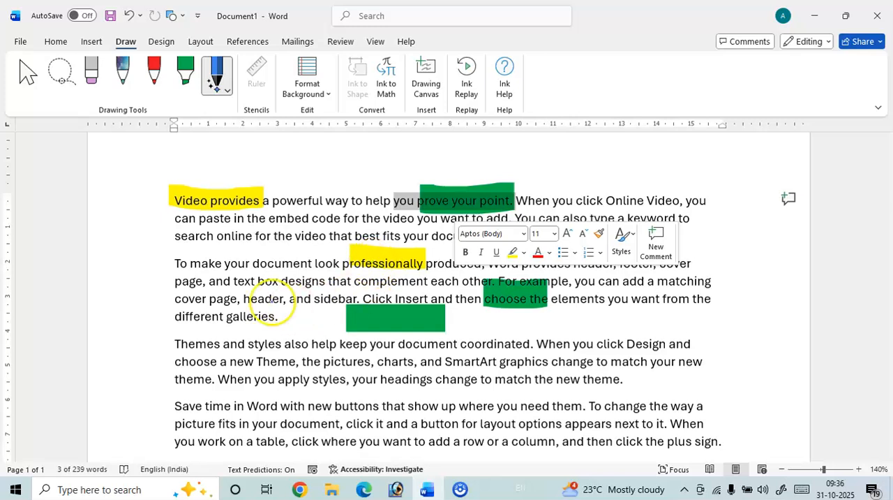
Circle-select "different galleries." in the second paragraph with the Action Pen and format it bold, italic and underlined.
mouse_move(201, 304)
left_mouse_down()
mouse_move(175, 343)
mouse_move(282, 317)
mouse_move(187, 311)
left_mouse_up()
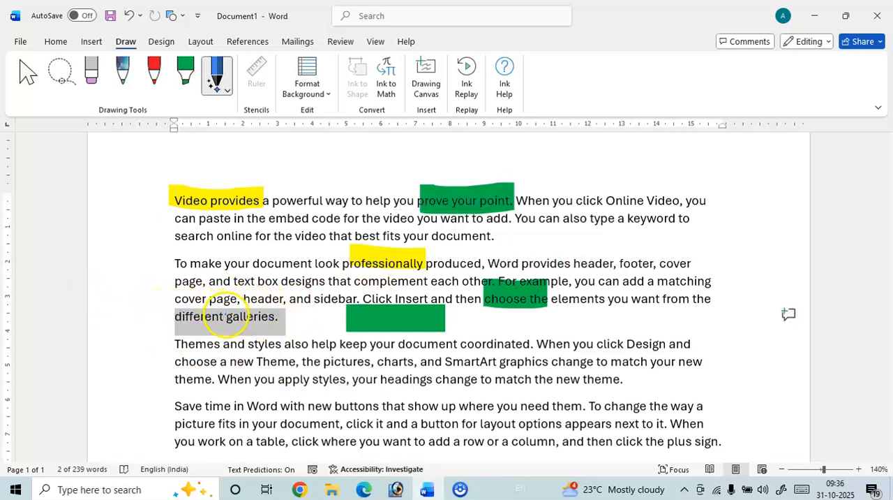
key("Escape")
key("ctrl+b")
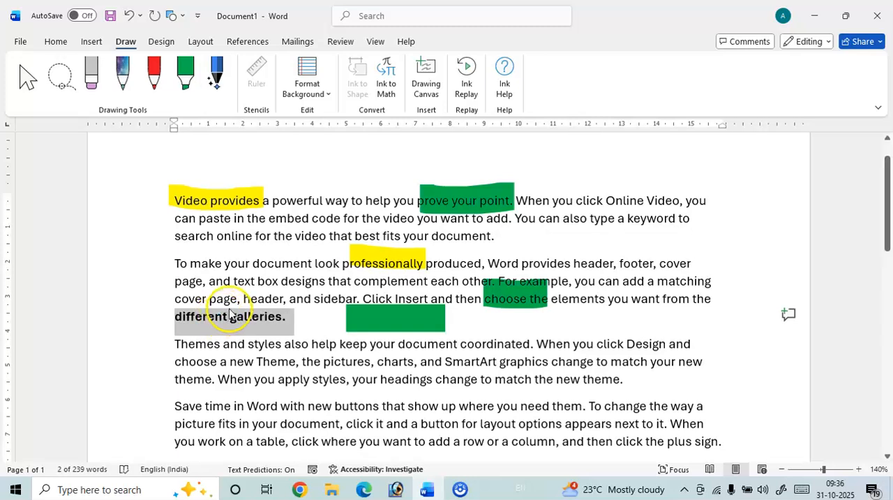
key("ctrl+i")
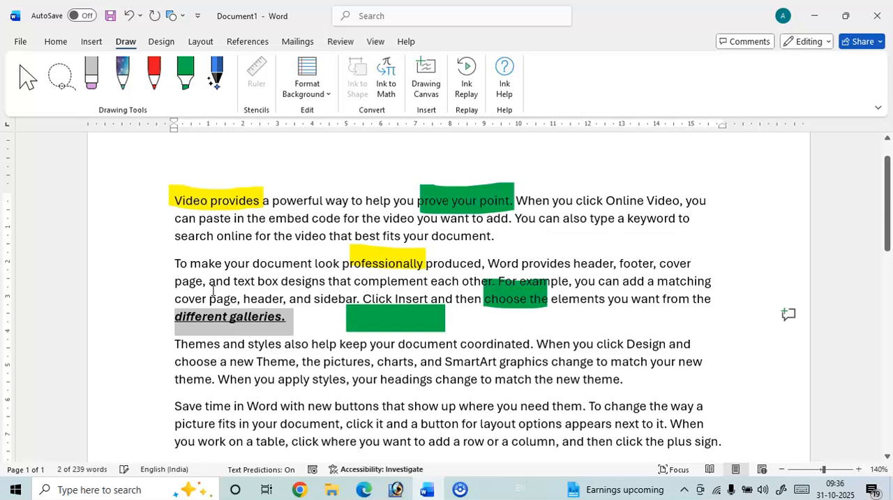
Circle-select "When you" in the third paragraph with the Action Pen and make it bold, italic and underlined.
left_click(216, 73)
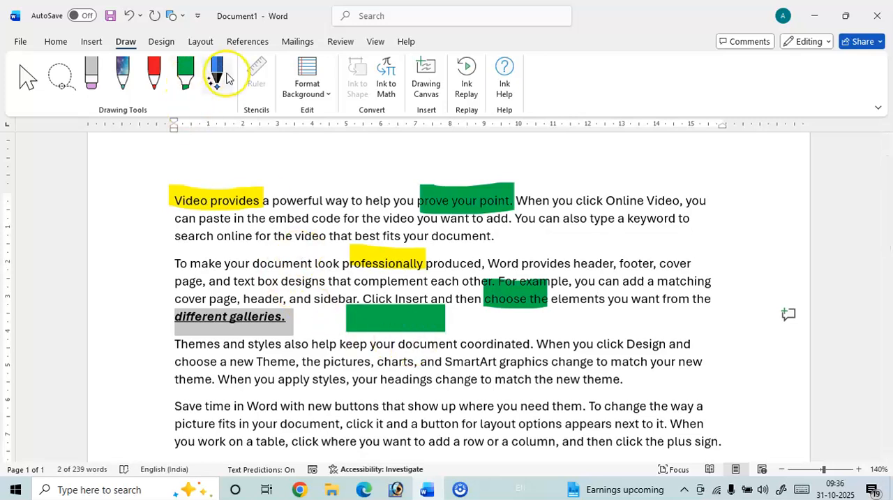
mouse_move(566, 332)
left_mouse_down()
mouse_move(534, 337)
mouse_move(535, 349)
mouse_move(574, 354)
mouse_move(582, 342)
mouse_move(559, 343)
left_mouse_up()
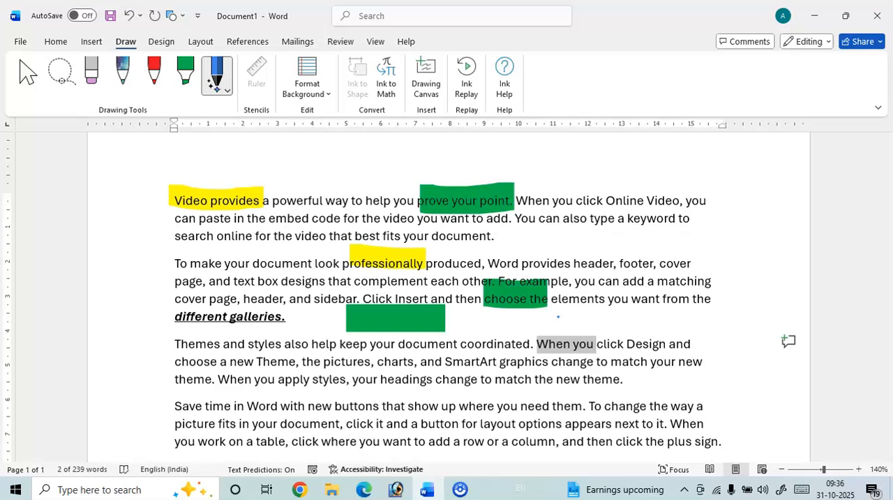
key("ctrl+b")
key("ctrl+i")
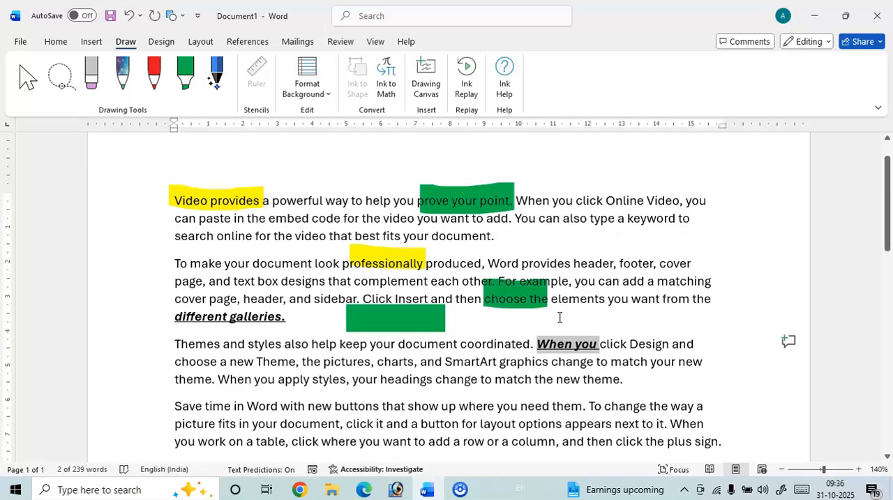
Switch to the Select tool, deselect the text and show the drawing ruler near the handwritten "The Sea".
scroll(520, 297, "down", 5)
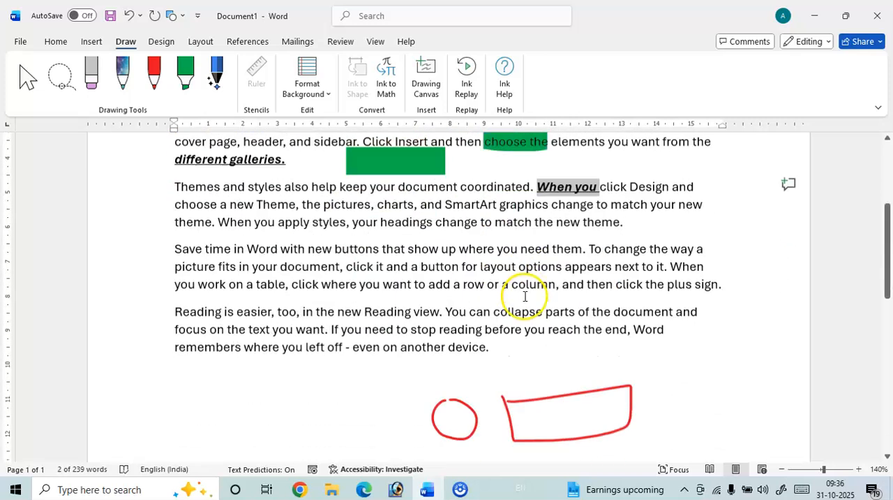
left_click(28, 84)
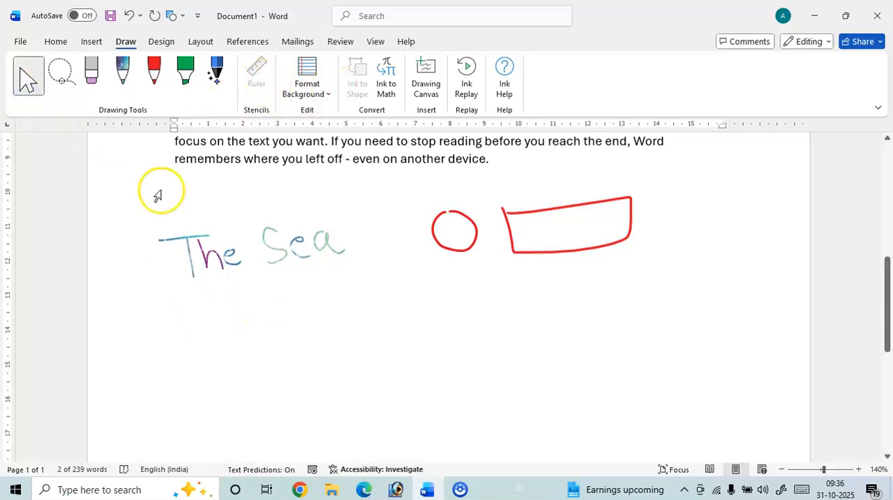
left_click(23, 81)
left_click(150, 246)
left_click(165, 312)
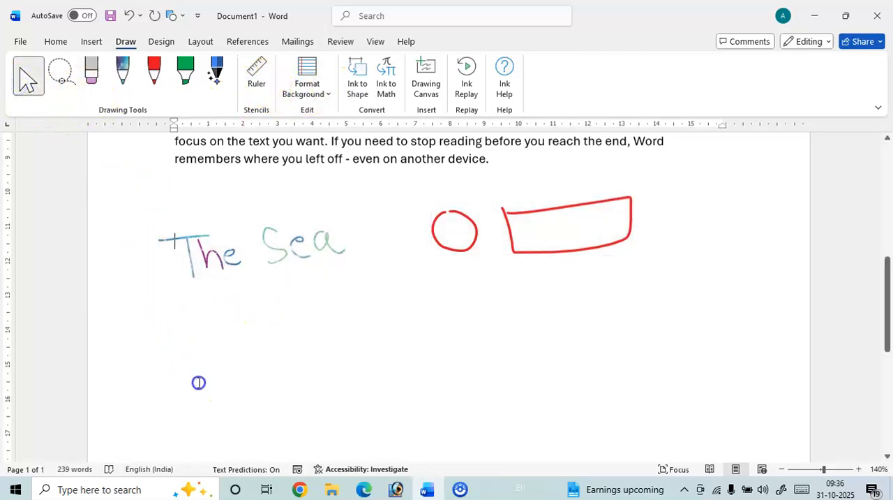
left_click(256, 76)
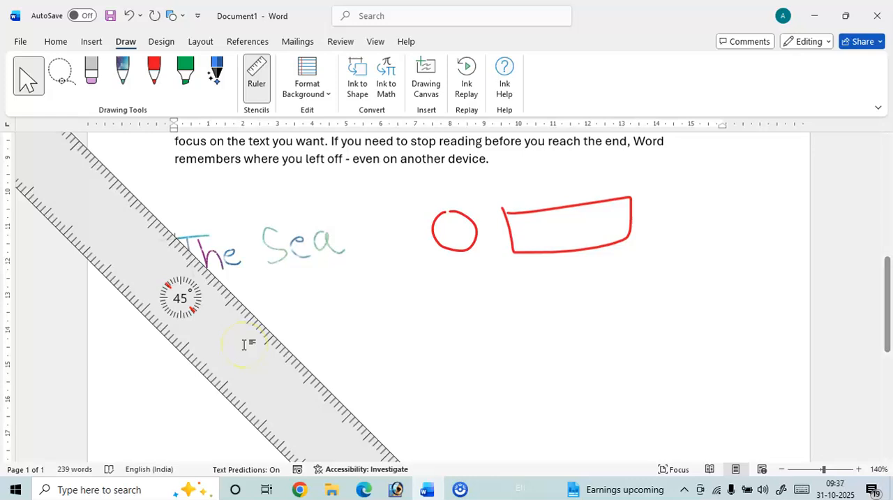
Rotate the drawing ruler to 0° so it lies horizontally below "The Sea" and the red shapes.
scroll(244, 344, "up", 2)
scroll(245, 344, "down", 8)
scroll(244, 345, "down", 17)
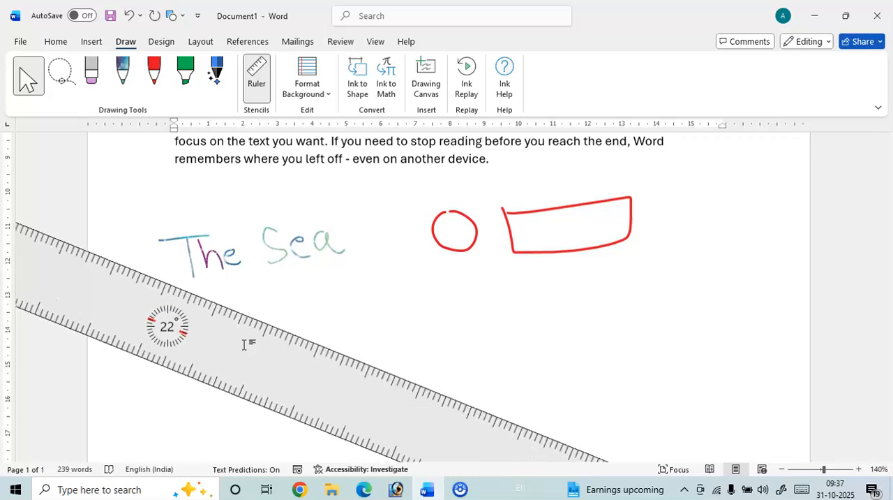
scroll(244, 345, "down", 17)
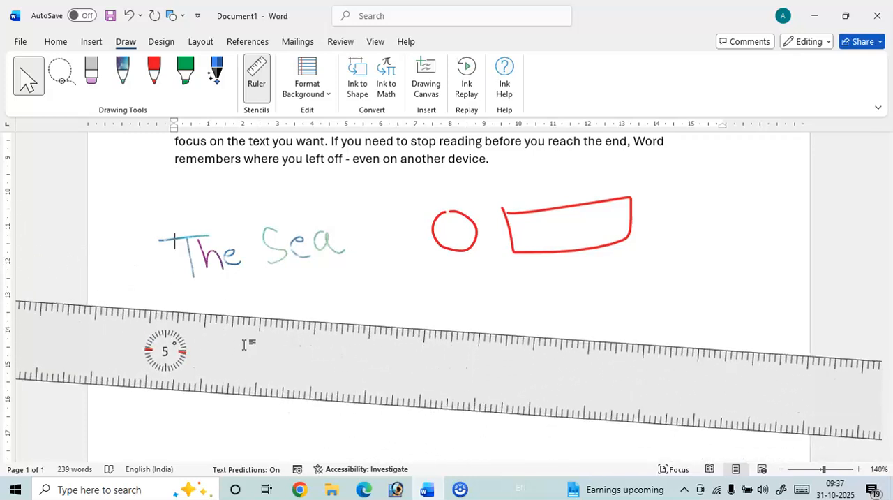
scroll(245, 345, "down", 5)
scroll(245, 345, "up", 1)
scroll(245, 345, "down", 1)
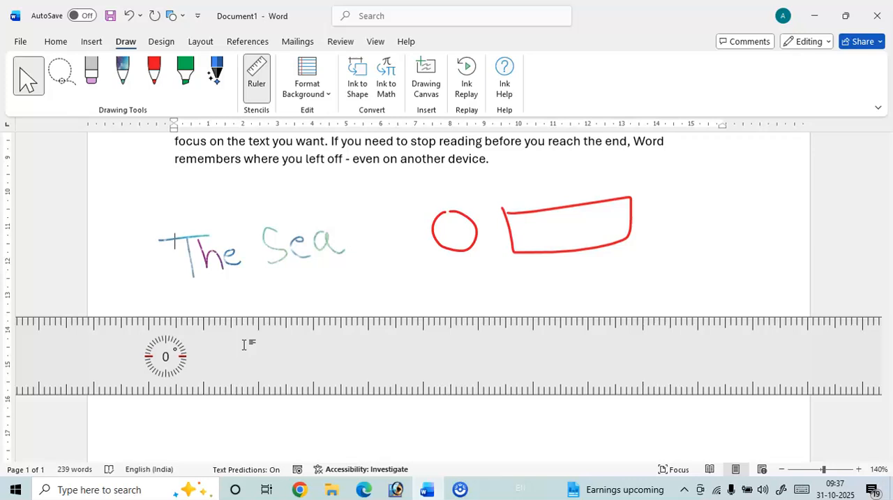
Change the galaxy pen's color to orange and draw a horizontal line along the ruler's upper edge, from below "The Sea" to below the rectangle.
right_click(124, 90)
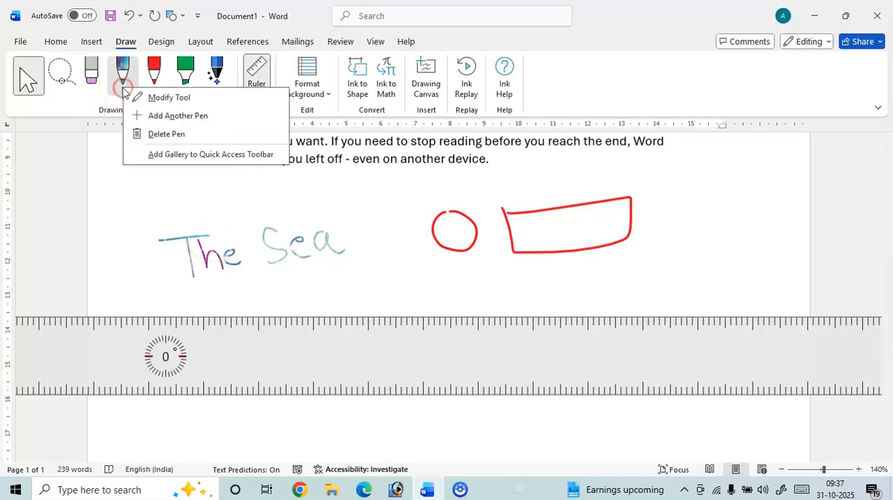
left_click(123, 90)
left_click(132, 93)
left_click(168, 200)
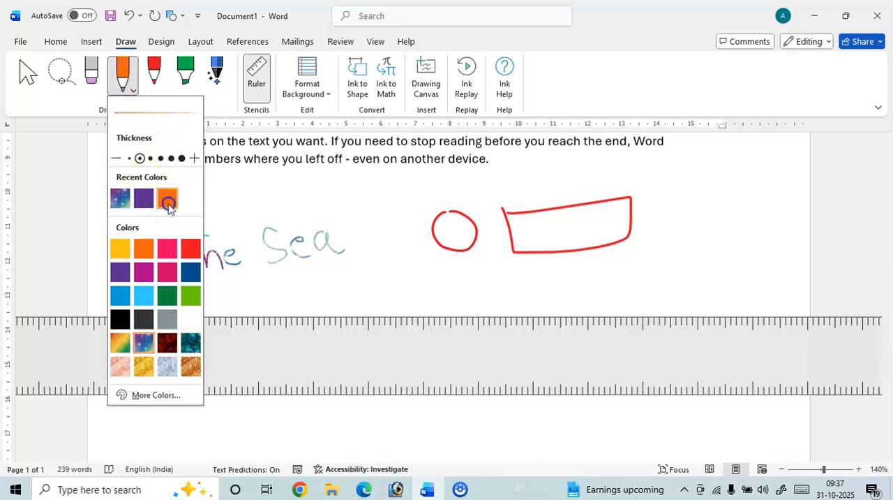
left_click(231, 314)
left_click_drag(231, 315, 545, 318)
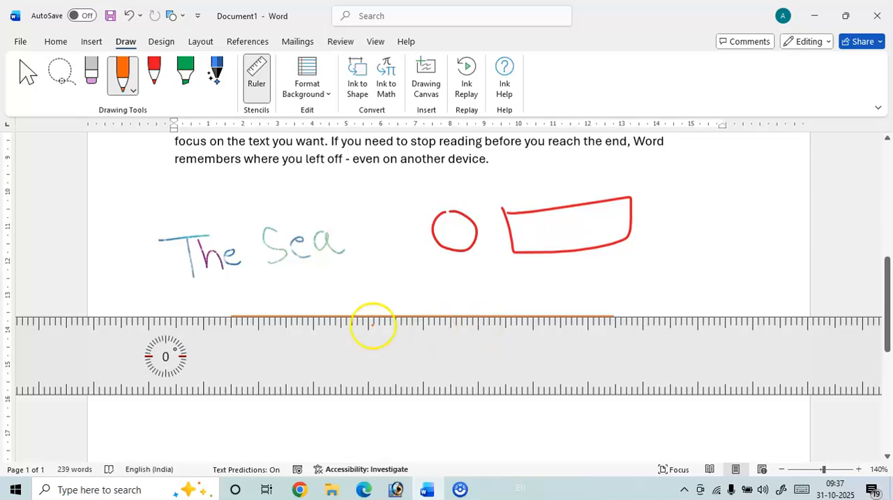
Rotate the drawing ruler both ways with the Select tool active and leave it at 45°, sloping down across "The Sea".
left_click(28, 73)
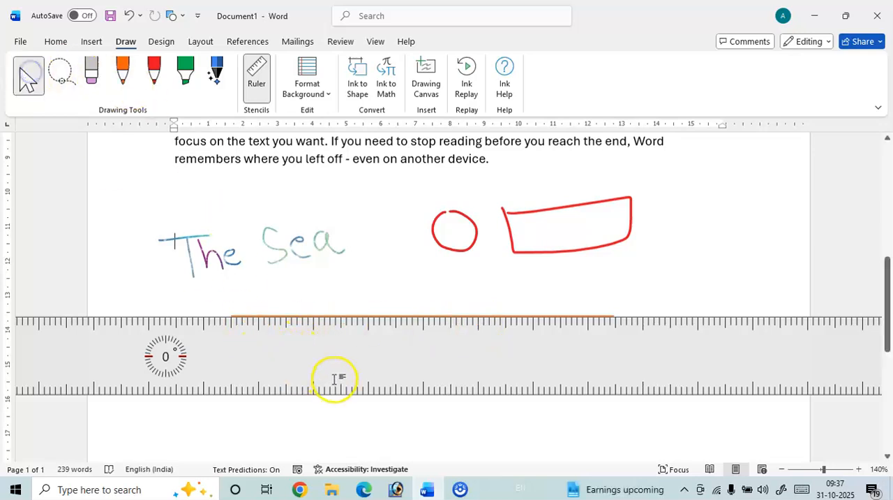
scroll(367, 364, "up", 13)
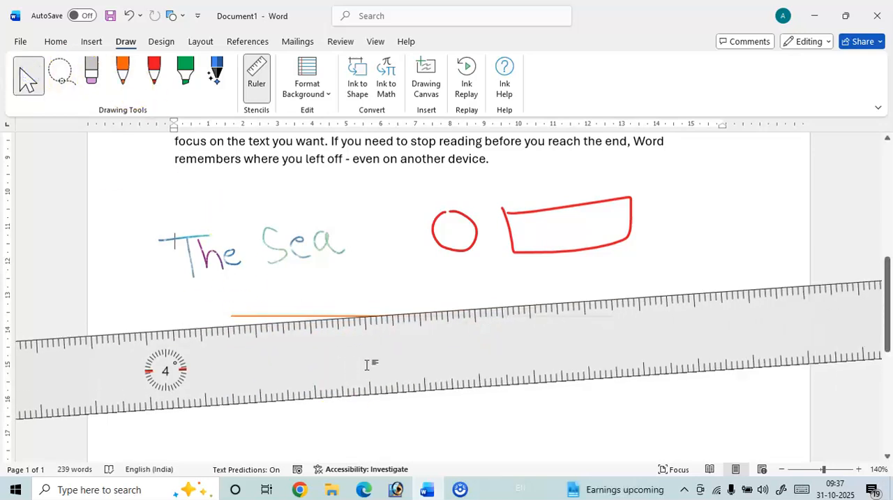
scroll(367, 364, "up", 15)
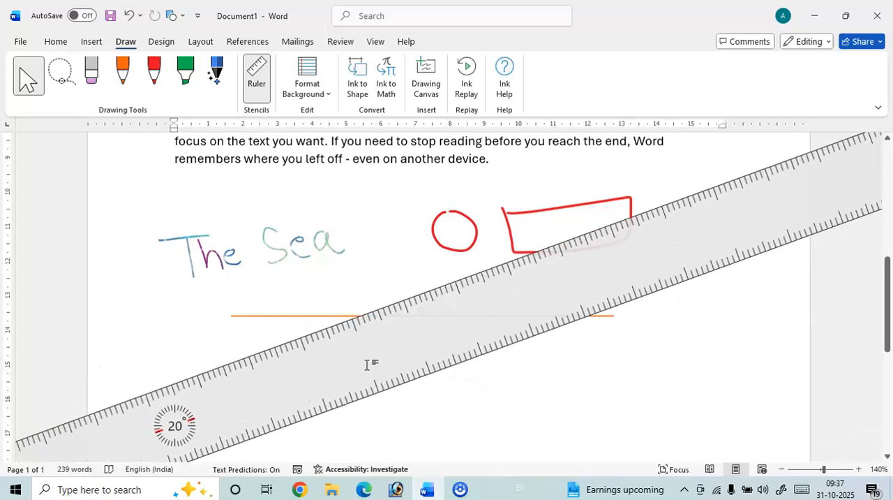
scroll(367, 364, "up", 1)
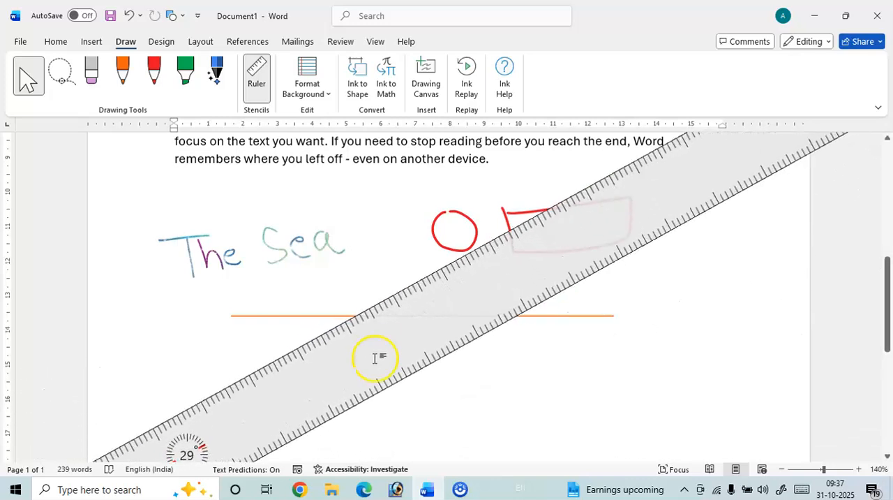
scroll(381, 351, "down", 20)
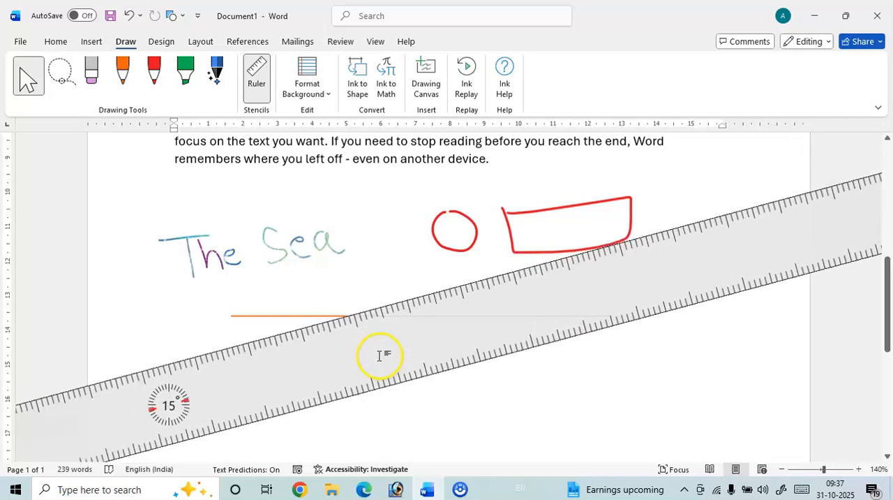
scroll(381, 356, "down", 20)
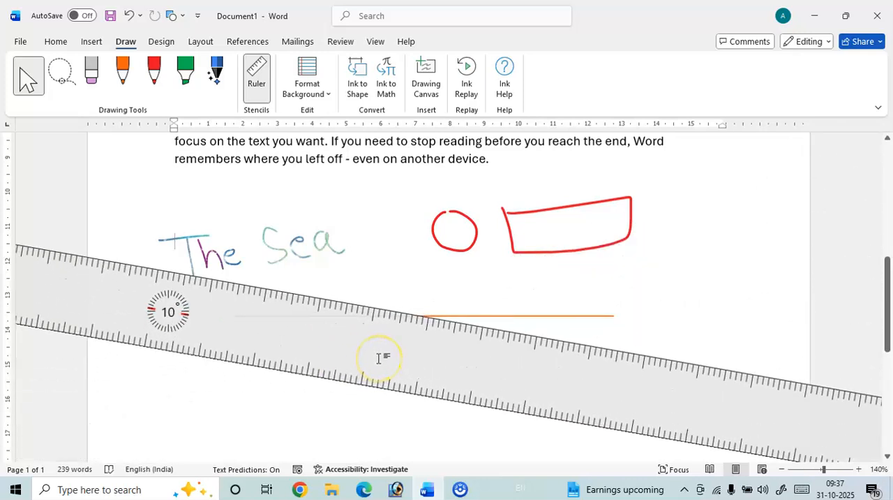
scroll(377, 358, "down", 20)
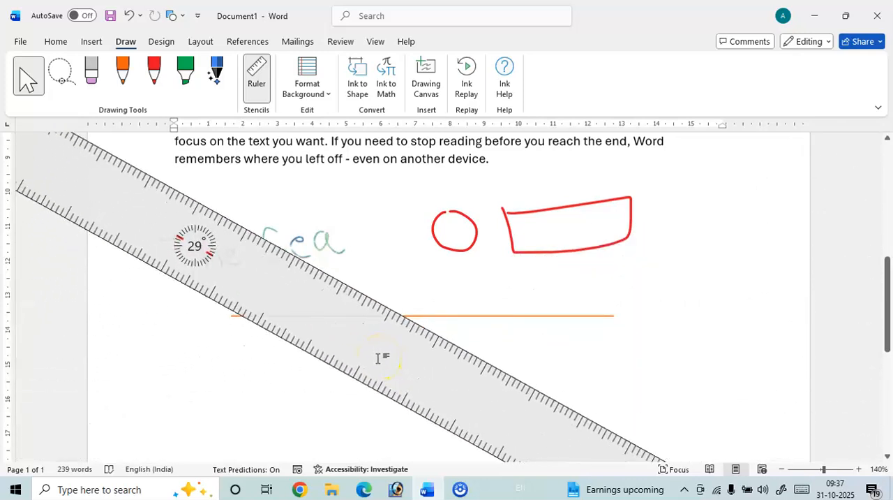
scroll(377, 358, "down", 11)
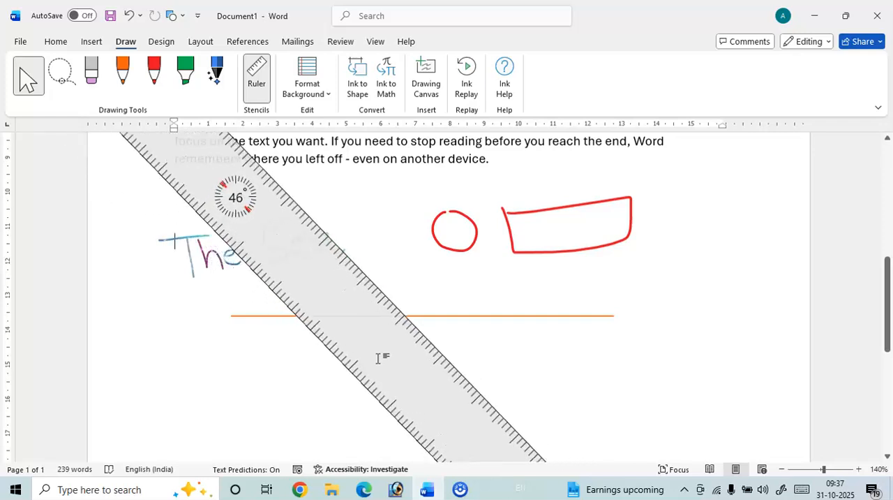
scroll(377, 358, "up", 1)
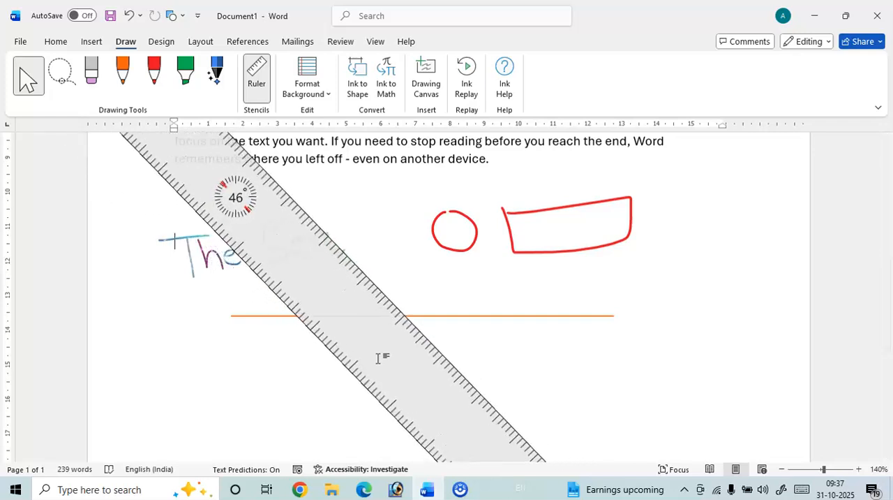
scroll(377, 358, "up", 1)
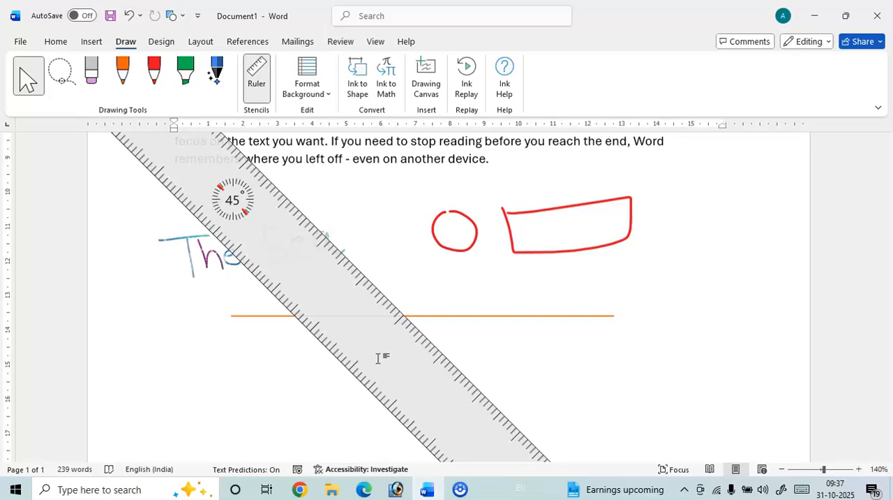
Draw a diagonal line along the ruler's upper edge with the orange pen, crossing the horizontal line, and hide the ruler.
left_click(122, 74)
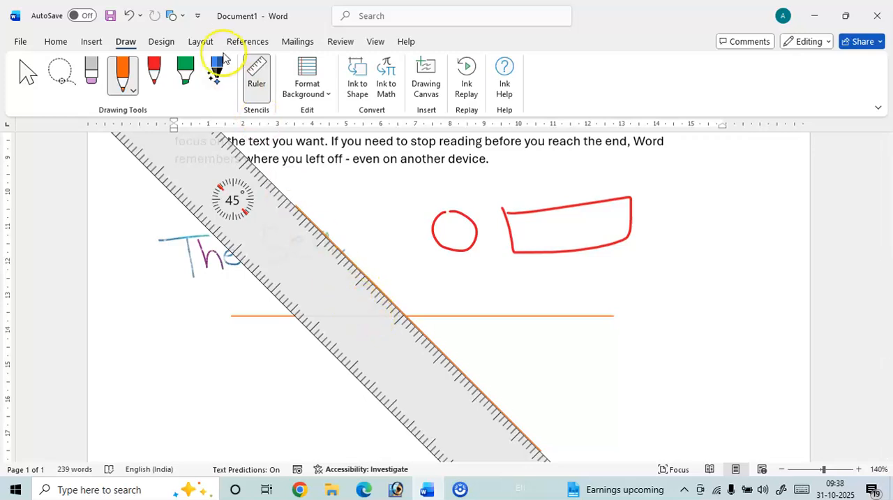
left_click(258, 77)
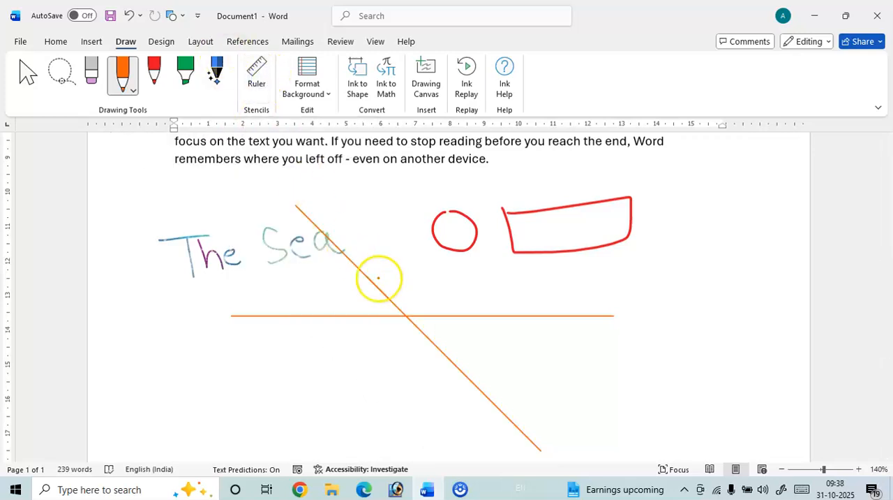
Mark the angle between the two orange lines with a double arc and handwrite "45°" beside it in orange.
left_click_drag(377, 286, 353, 317)
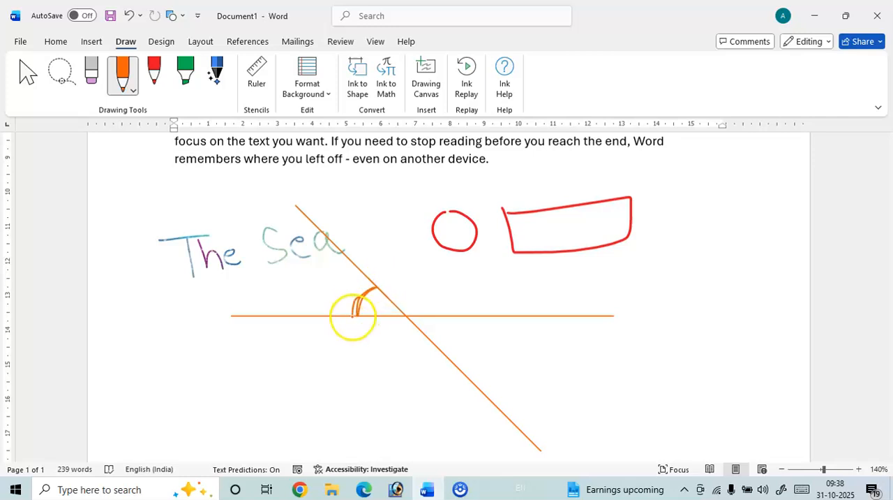
mouse_move(301, 276)
left_mouse_down()
mouse_move(321, 302)
mouse_move(351, 286)
left_mouse_up()
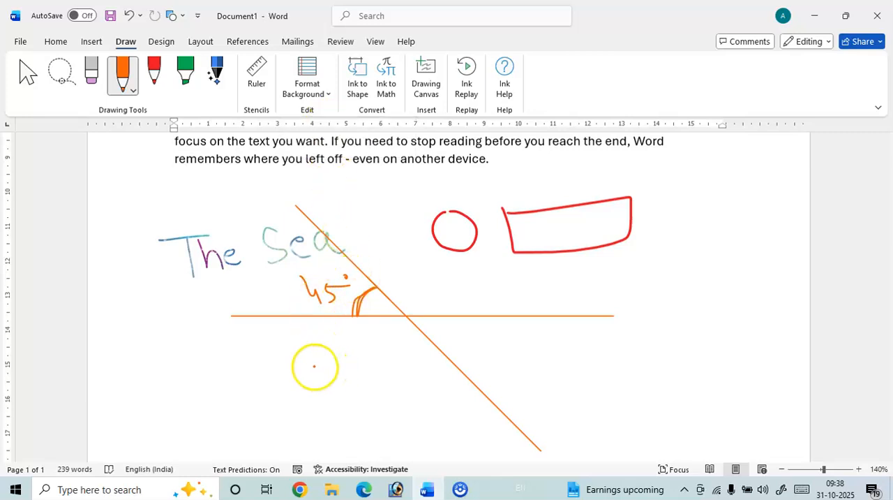
Insert a blank page, place the cursor below the orange line drawing, and add a page break to start page 3.
left_click(92, 42)
left_click(50, 78)
scroll(261, 273, "down", 10)
scroll(281, 254, "up", 1)
scroll(281, 254, "up", 10)
scroll(271, 251, "down", 7)
scroll(257, 240, "down", 7)
scroll(259, 216, "up", 1)
scroll(241, 251, "down", 2)
left_click(240, 252)
double_click(214, 372)
left_click(211, 388)
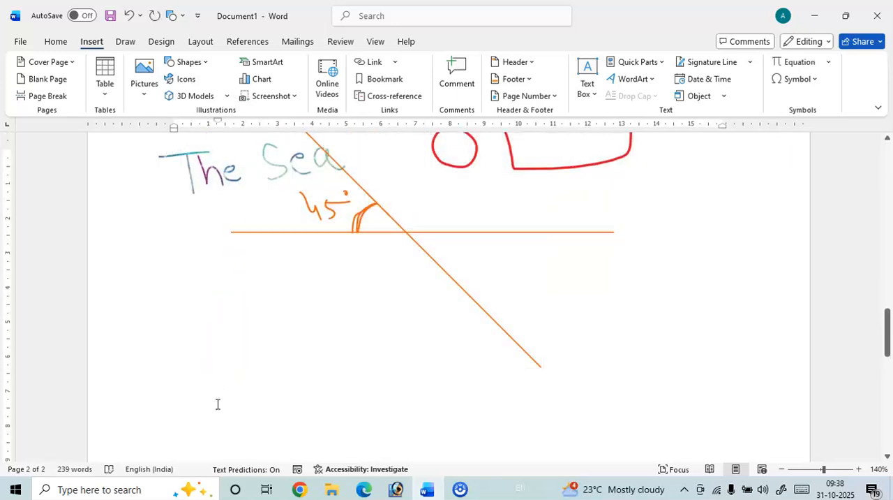
key("ctrl+Return")
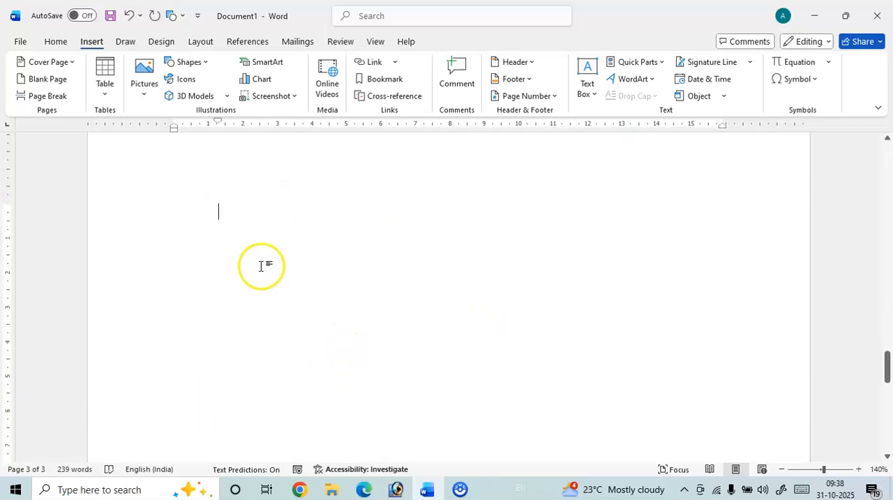
Apply the rule-line background one size wider than Narrow Ruled to the empty page.
left_click(130, 43)
left_click(317, 90)
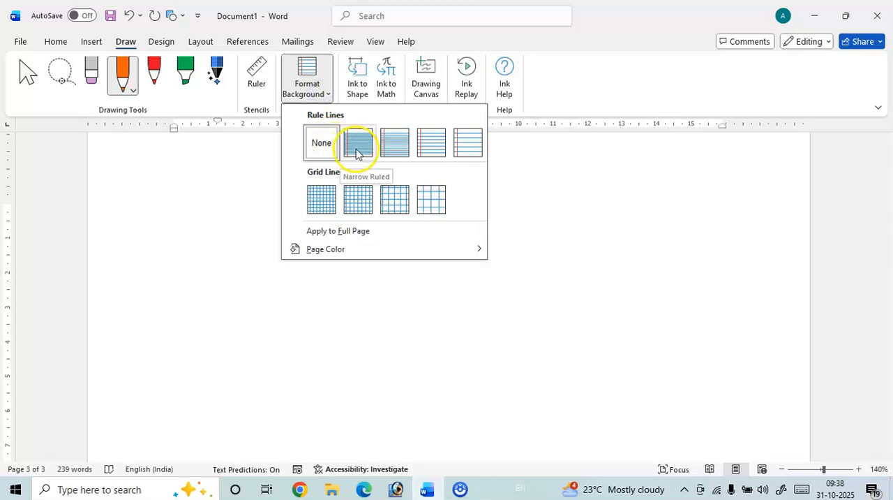
left_click(388, 148)
scroll(308, 229, "down", 2)
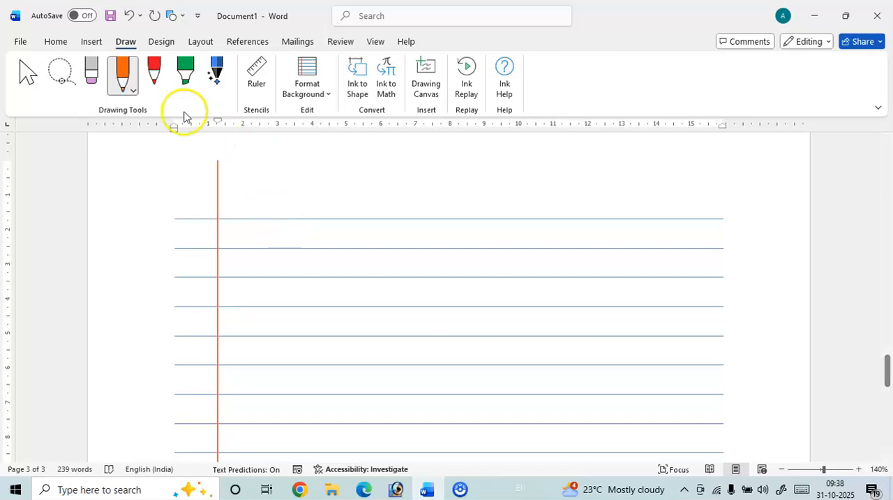
Handwrite "The We Drawe" with the red pen above the first rule line of page 3.
left_click(124, 83)
left_click(154, 80)
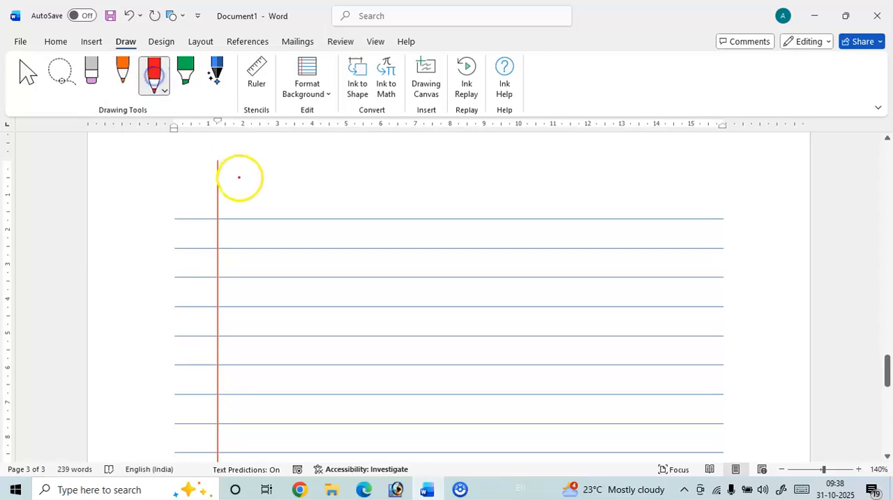
mouse_move(237, 187)
left_mouse_down()
mouse_move(265, 187)
mouse_move(257, 219)
left_mouse_up()
mouse_move(268, 186)
left_mouse_down()
mouse_move(271, 209)
mouse_move(312, 222)
left_mouse_up()
mouse_move(357, 202)
left_mouse_down()
mouse_move(367, 215)
mouse_move(377, 189)
mouse_move(493, 212)
mouse_move(507, 194)
mouse_move(514, 217)
mouse_move(553, 207)
left_mouse_up()
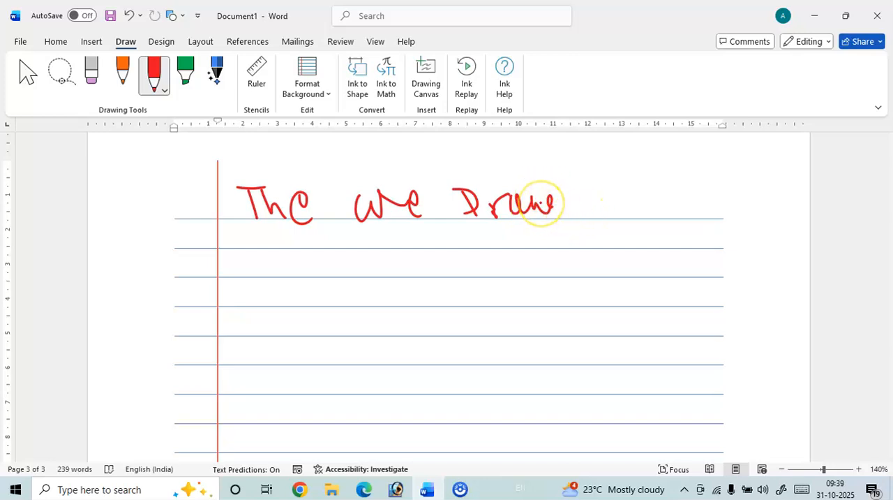
Remove the rule lines from the page background.
left_click(318, 94)
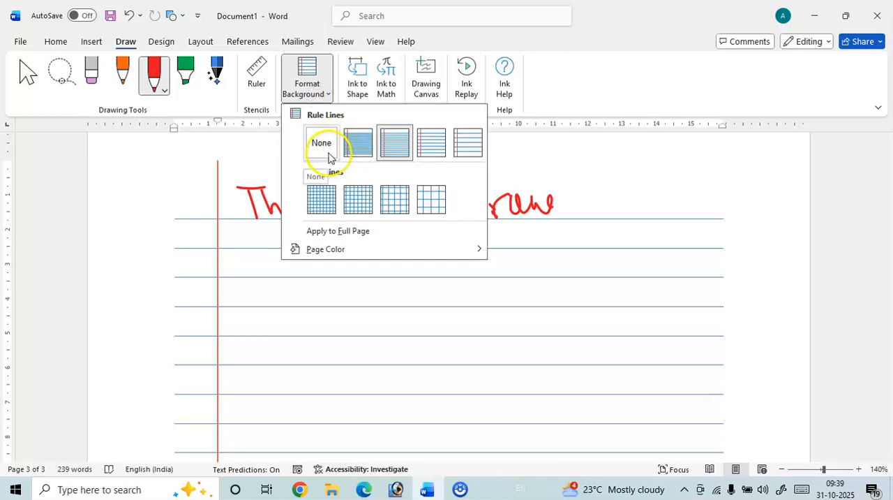
left_click(331, 158)
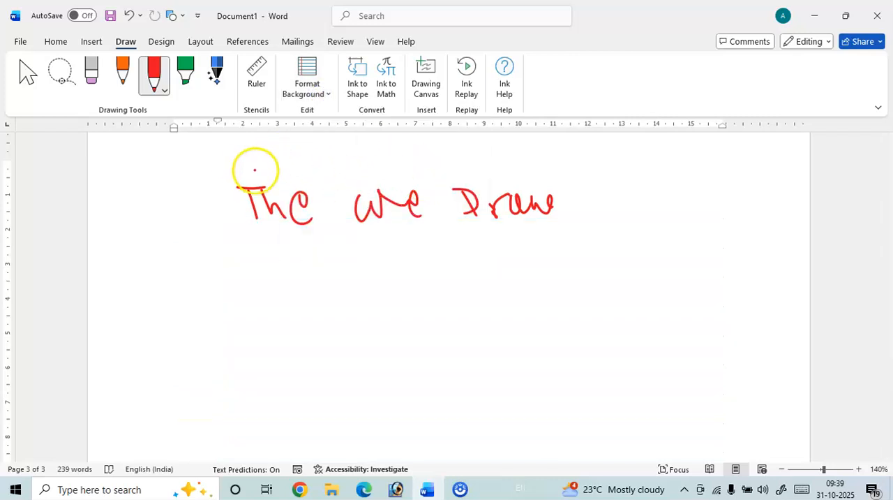
Turn on Ink to Shape and draw a red rectangle, triangle, vertical line and four-sided shape around and below the handwriting.
left_click(357, 96)
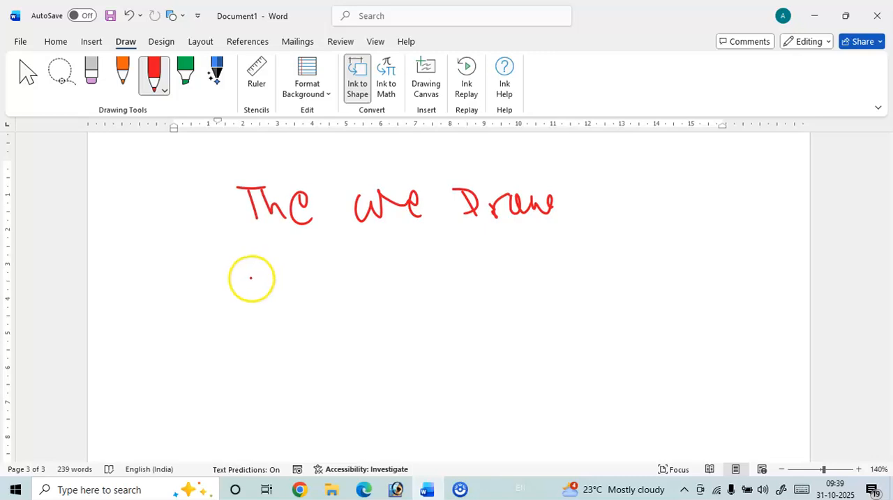
mouse_move(247, 285)
left_mouse_down()
mouse_move(254, 325)
mouse_move(384, 354)
mouse_move(447, 344)
mouse_move(440, 272)
mouse_move(250, 273)
left_mouse_up()
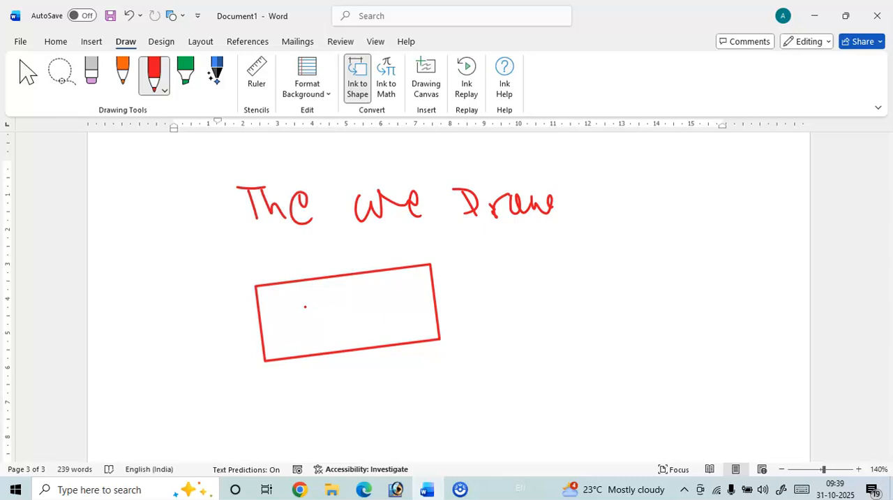
mouse_move(568, 241)
left_mouse_down()
mouse_move(542, 355)
mouse_move(676, 355)
mouse_move(598, 265)
mouse_move(576, 213)
mouse_move(573, 246)
left_mouse_up()
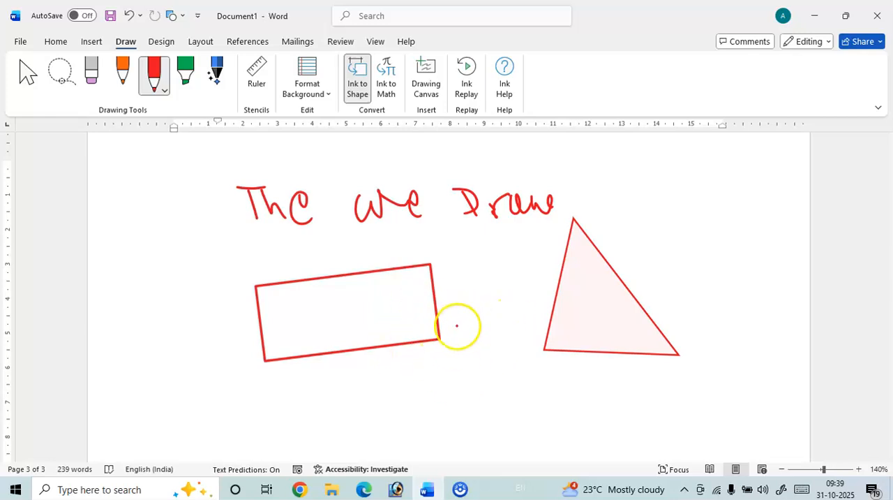
mouse_move(465, 347)
left_mouse_down()
mouse_move(448, 386)
mouse_move(468, 429)
left_mouse_up()
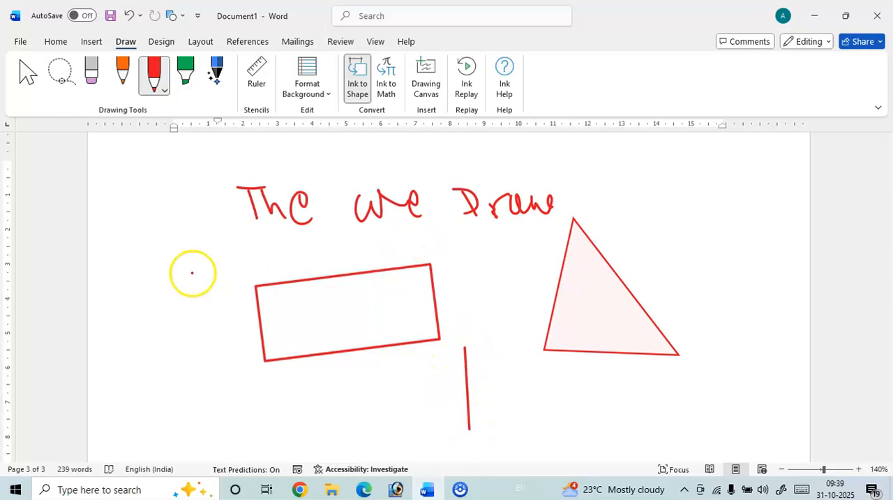
mouse_move(139, 260)
left_mouse_down()
mouse_move(201, 235)
mouse_move(216, 270)
mouse_move(213, 324)
mouse_move(138, 333)
mouse_move(142, 259)
left_mouse_up()
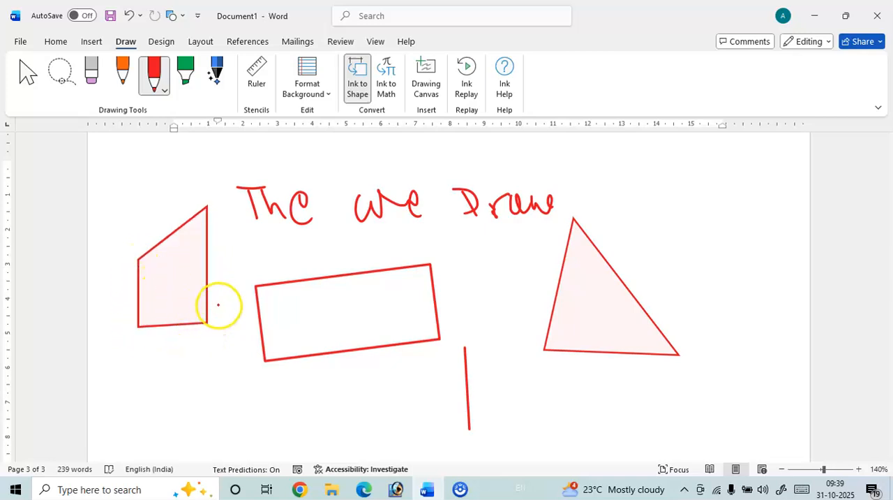
Start Ink to Math and handwrite (a + b) in the math input area.
left_click(392, 83)
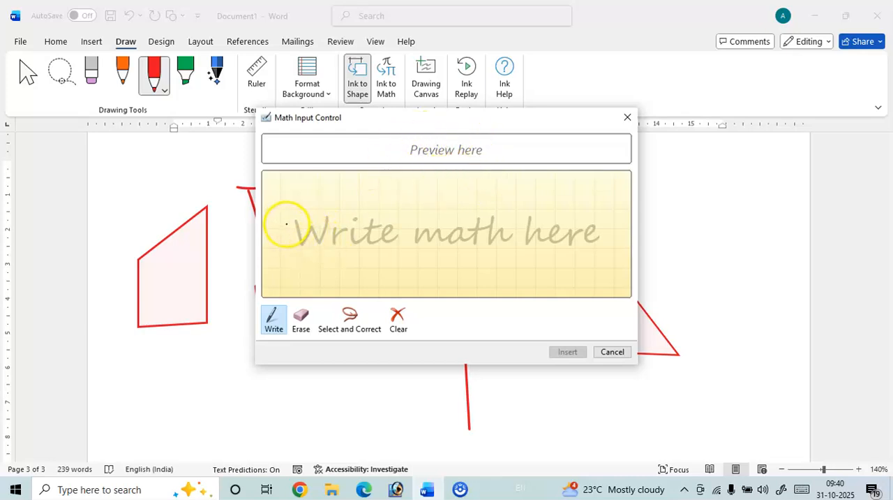
left_click_drag(292, 222, 303, 240)
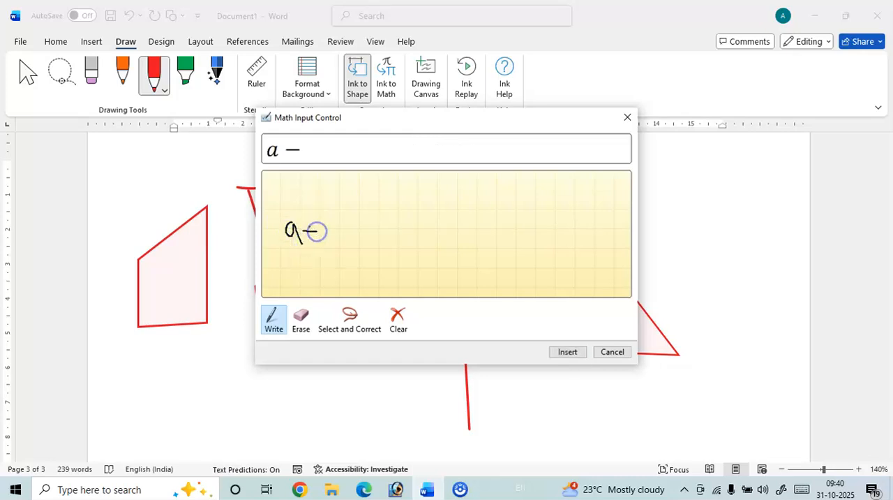
left_click_drag(283, 214, 282, 231)
left_click_drag(343, 220, 340, 251)
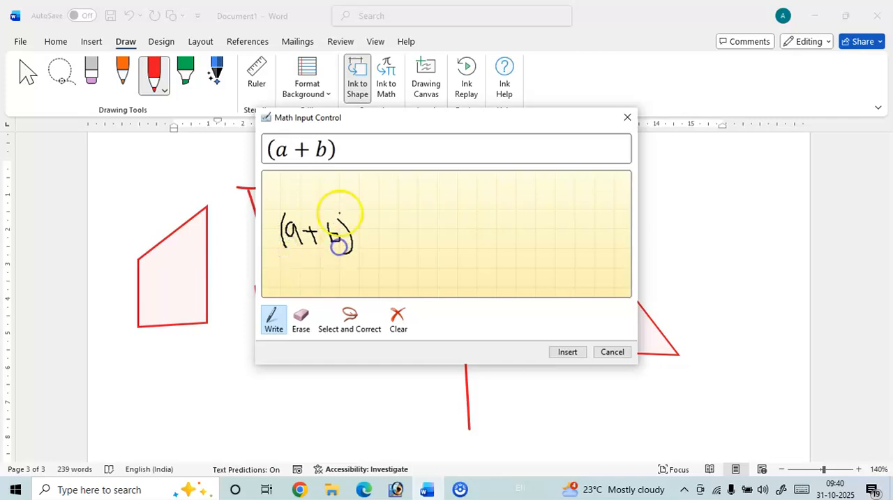
left_click_drag(346, 217, 351, 217)
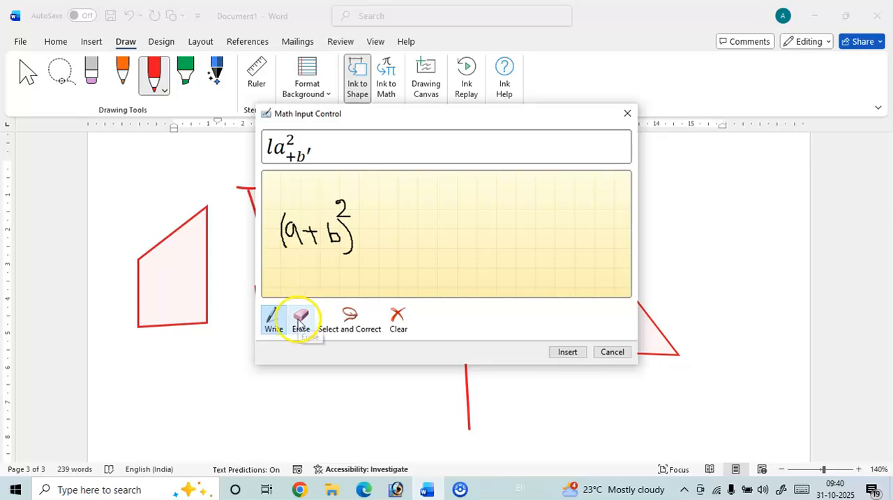
left_click(299, 322)
left_click(342, 206)
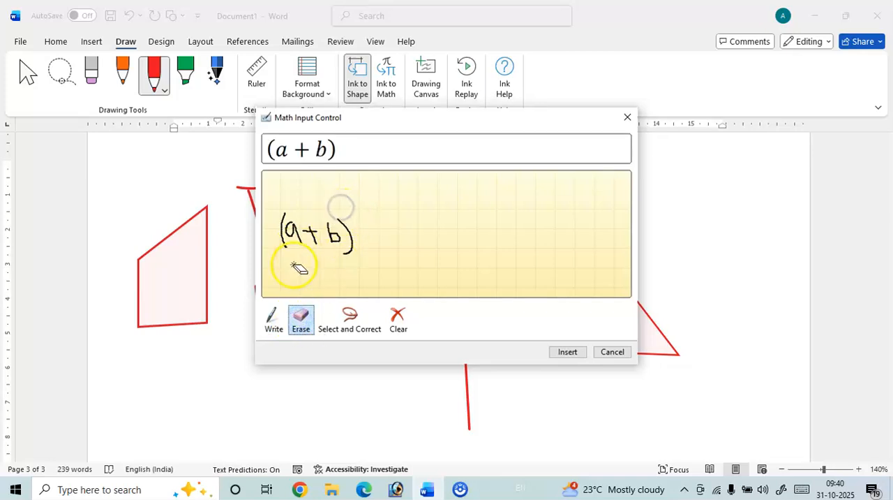
Continue the handwritten equation so that it reads (a + b)² = a² + b² + 2ab.
left_click(273, 319)
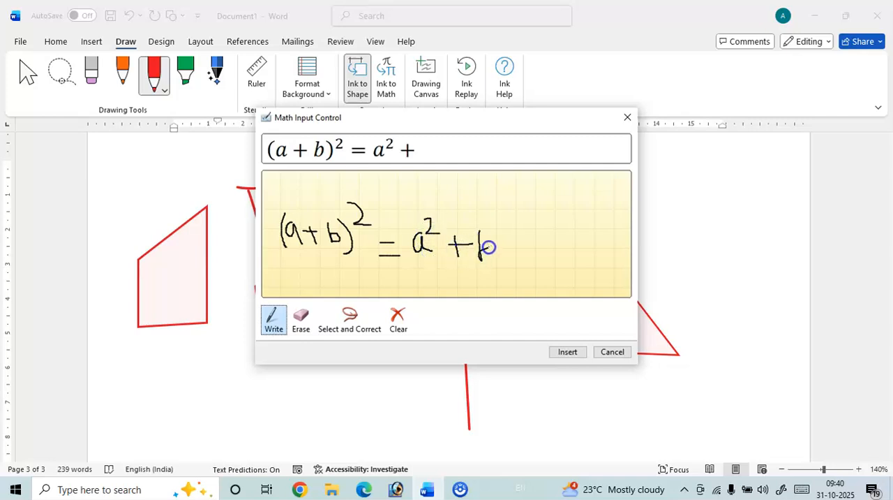
left_click_drag(509, 231, 509, 232)
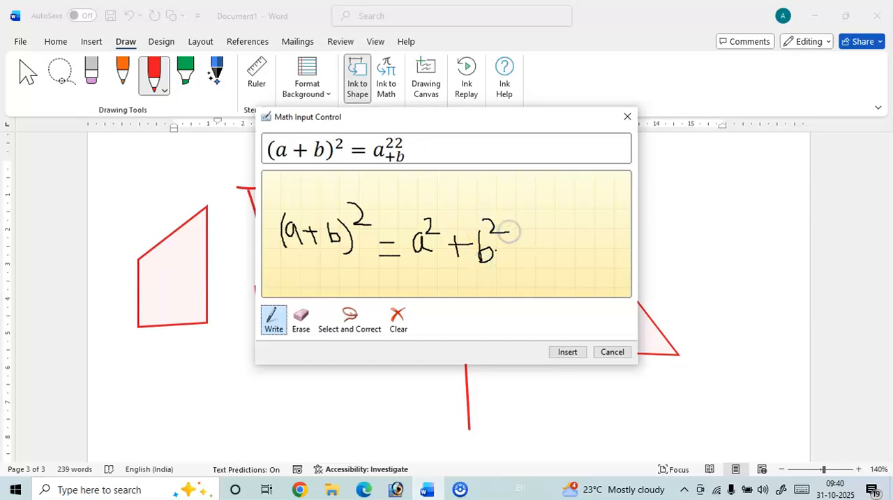
left_click_drag(562, 249, 607, 257)
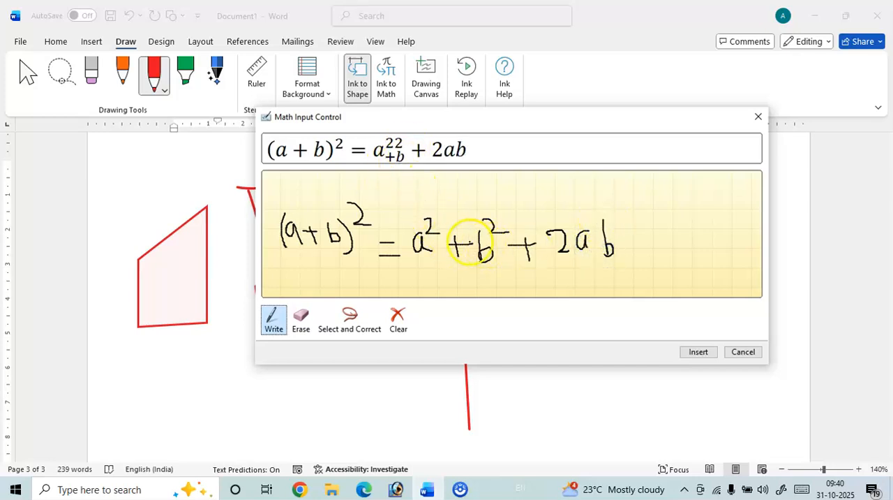
Erase everything after a² in the handwritten equation.
left_click(300, 319)
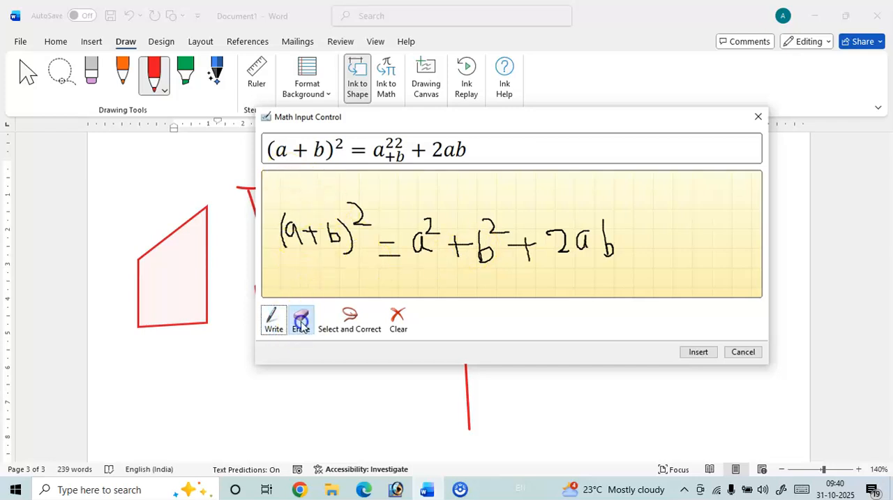
mouse_move(484, 253)
left_mouse_down()
mouse_move(491, 241)
mouse_move(454, 245)
left_mouse_up()
left_click(270, 316)
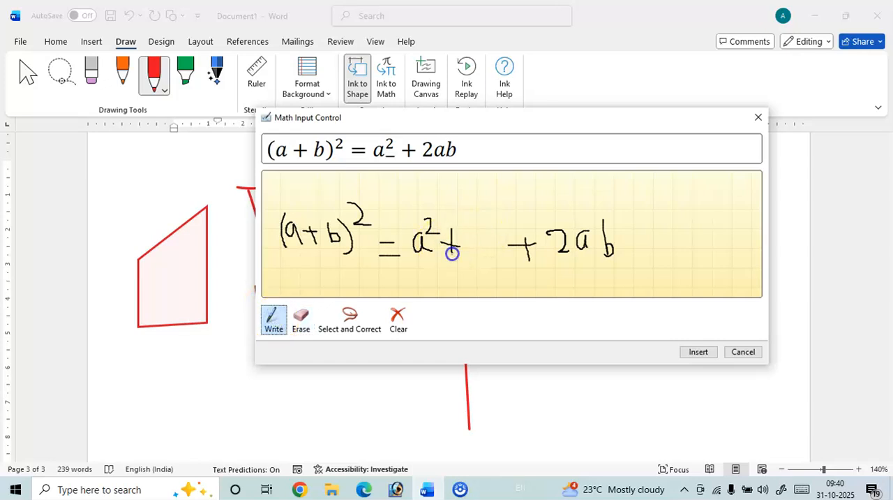
left_click(484, 243)
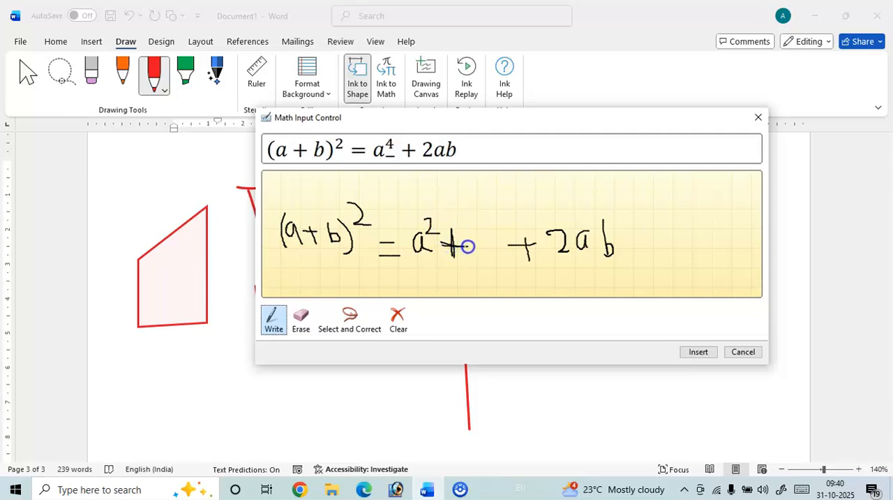
left_click(299, 320)
mouse_move(452, 228)
left_mouse_down()
mouse_move(459, 246)
mouse_move(536, 244)
left_mouse_up()
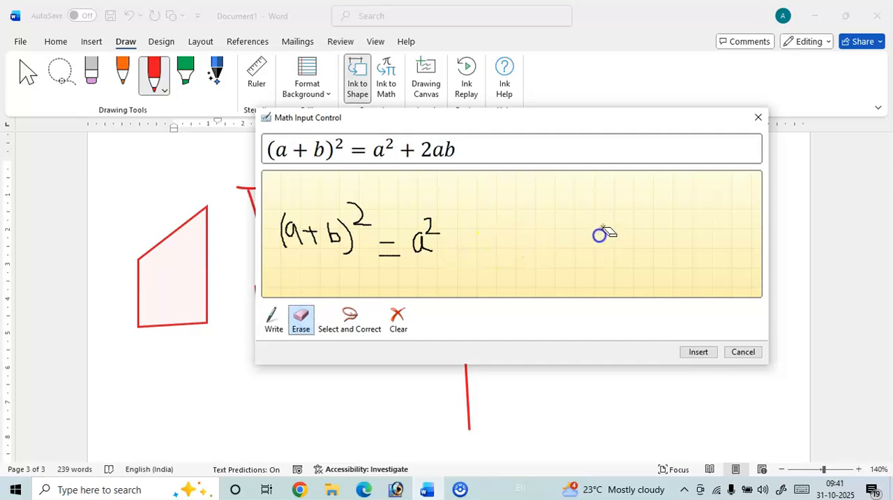
Rewrite + b² + 2ab with wider spacing and insert the equation (a + b)² = a² + b² + 2ab into the document.
left_click(273, 318)
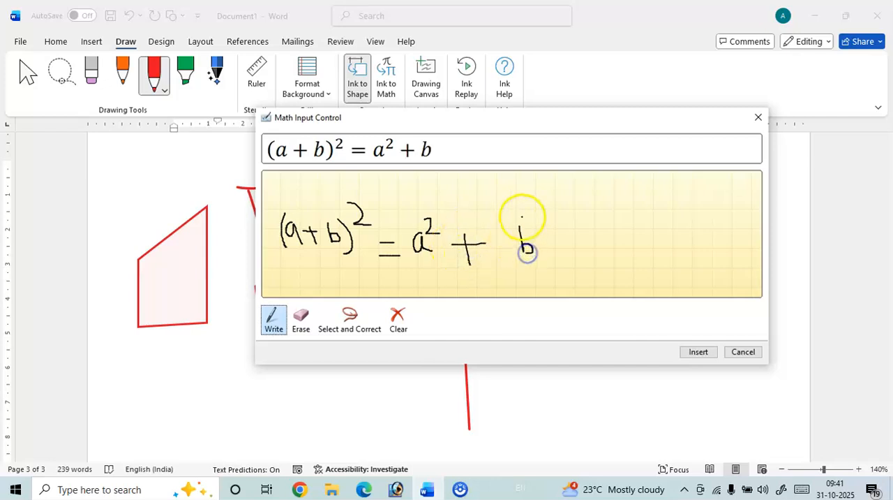
left_click_drag(533, 226, 544, 224)
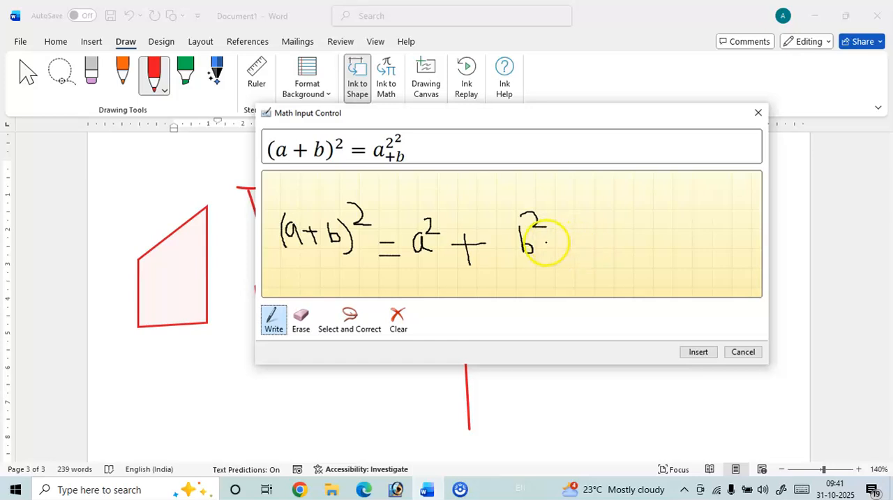
left_click(301, 320)
left_click_drag(561, 241, 548, 231)
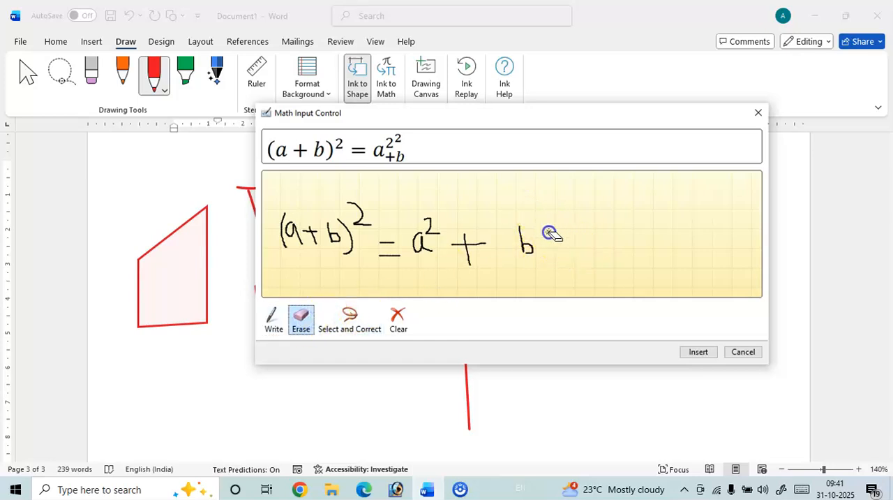
left_click(273, 319)
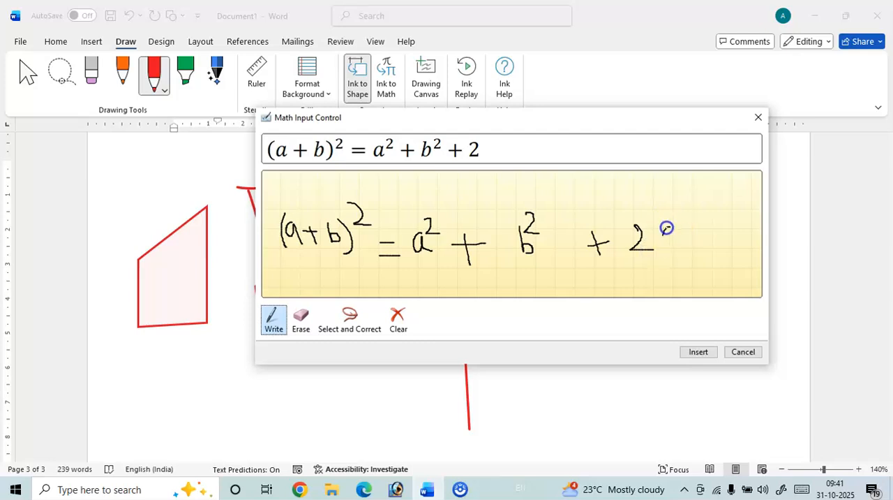
left_click_drag(695, 233, 690, 249)
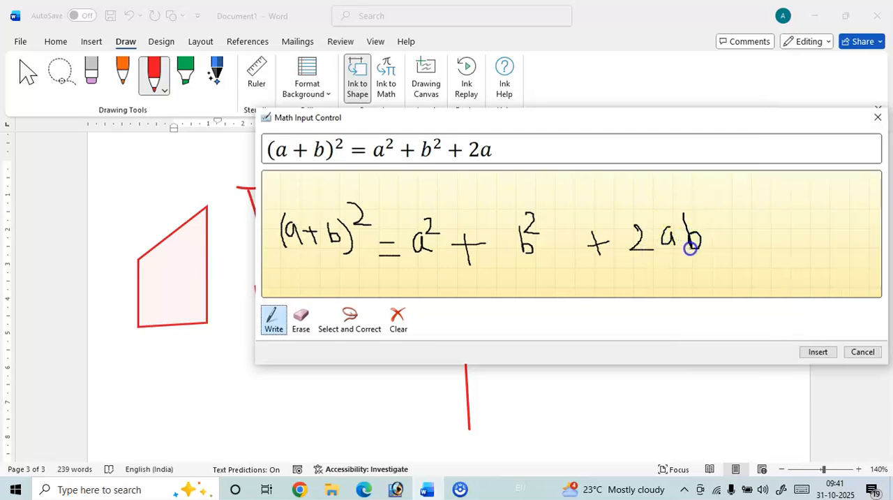
left_click(818, 351)
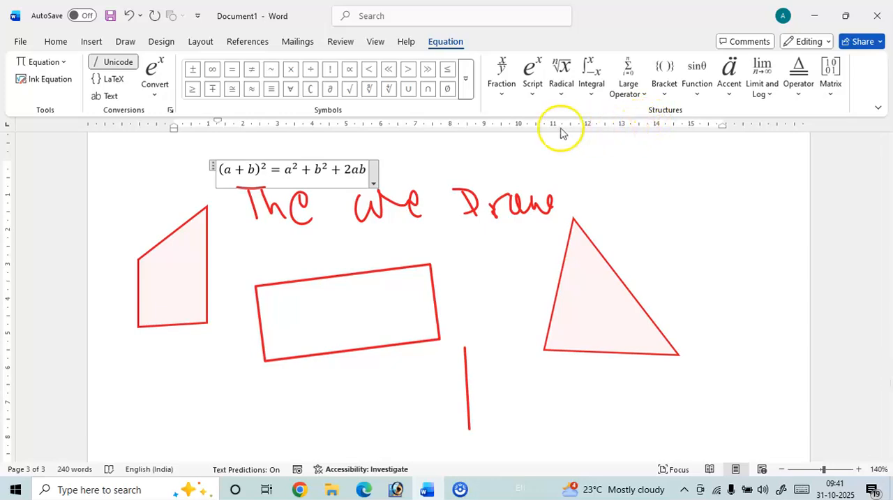
Insert a drawing canvas in the blank area below the shapes and draw two Z-shaped strokes on it with the orange pen.
left_click(125, 42)
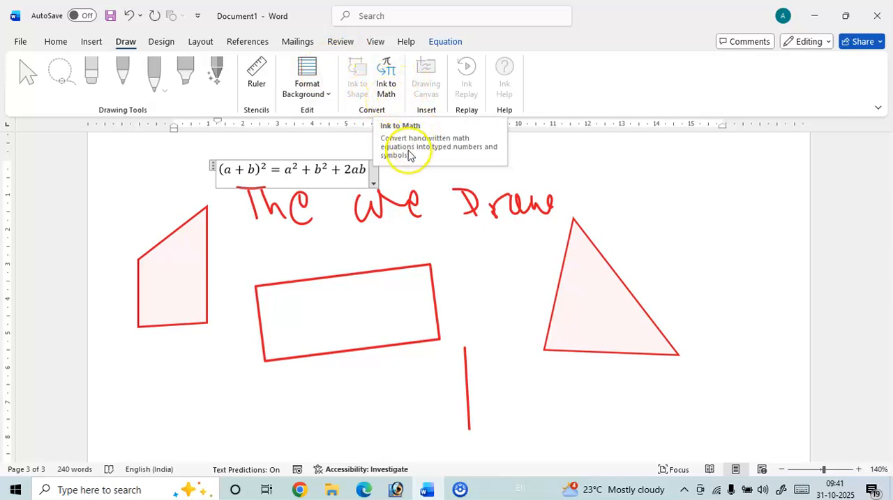
scroll(233, 304, "down", 5)
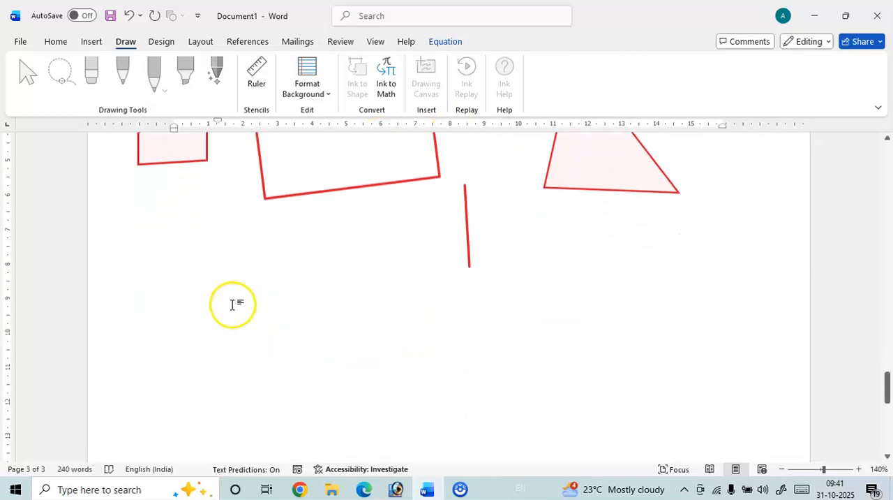
left_click(231, 299)
left_click(423, 78)
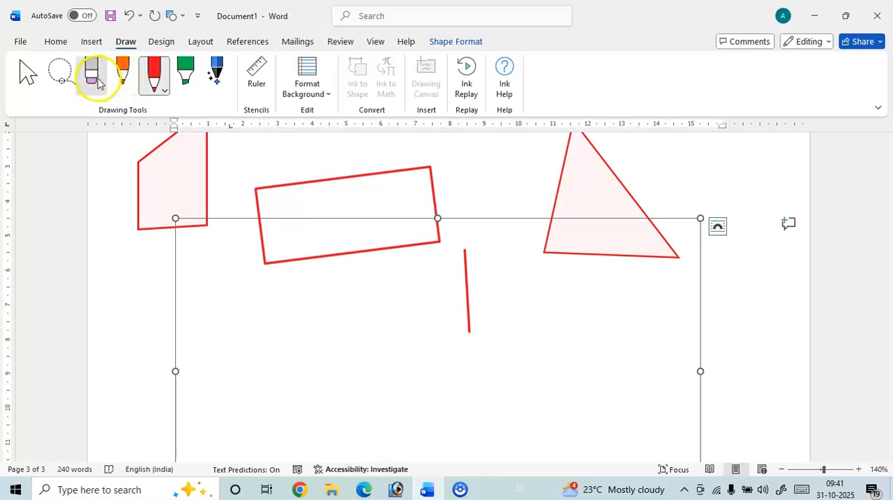
left_click(122, 74)
mouse_move(215, 306)
left_mouse_down()
mouse_move(223, 342)
mouse_move(251, 342)
left_mouse_up()
mouse_move(304, 311)
left_mouse_down()
mouse_move(361, 354)
mouse_move(389, 359)
left_mouse_up()
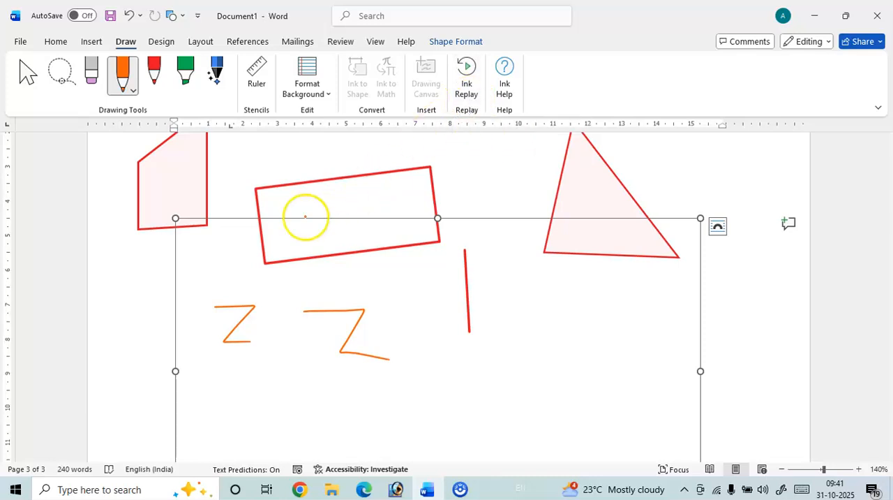
Cut the drawing canvas with the two orange Z strokes out of the document.
left_click(28, 75)
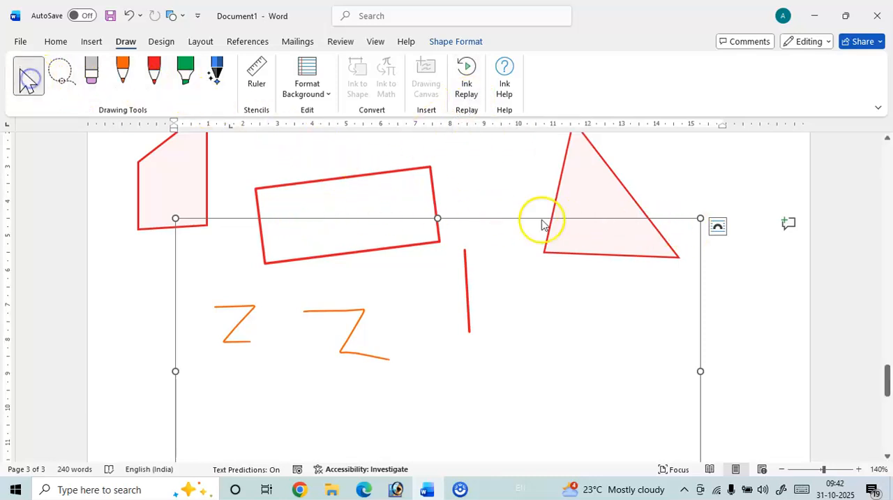
right_click(688, 228)
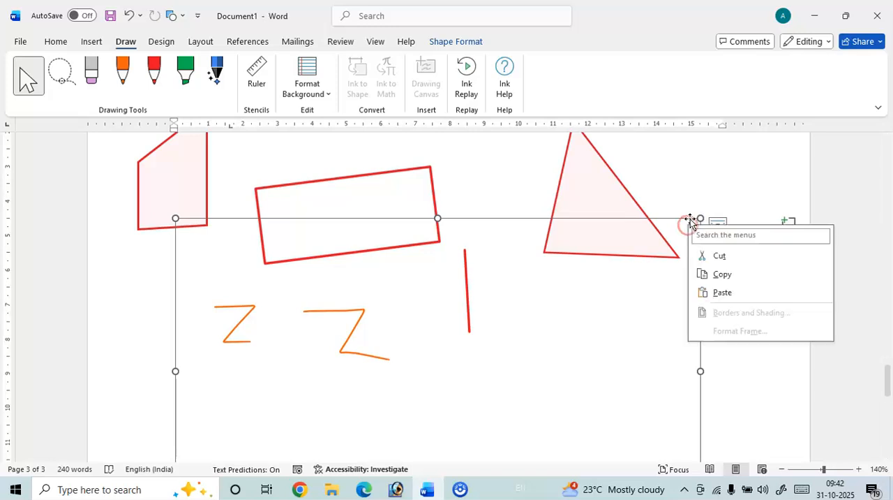
left_click(710, 252)
Handwrite The Sea with the orange pen in the empty lower part of page 3.
scroll(510, 275, "down", 5)
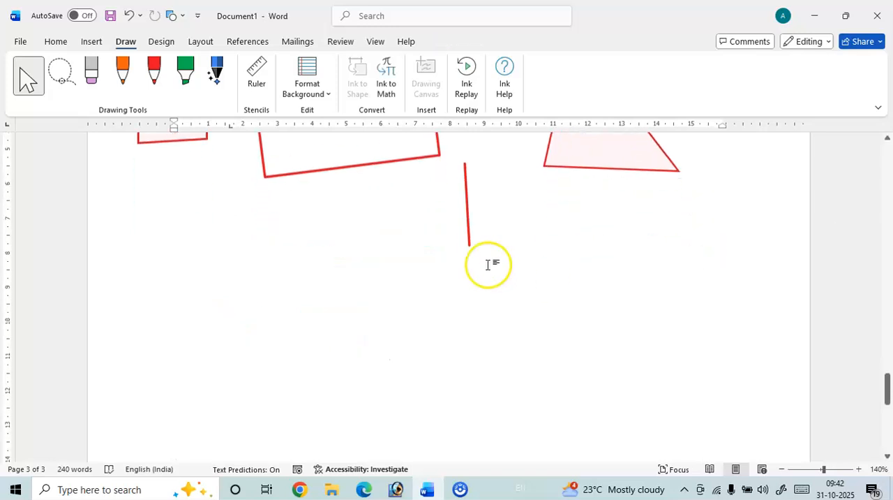
left_click(122, 77)
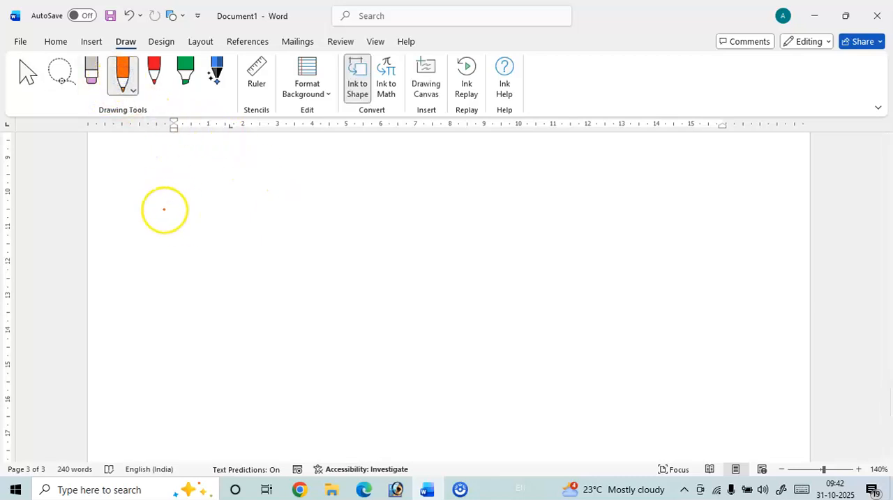
mouse_move(204, 229)
left_mouse_down()
mouse_move(288, 229)
mouse_move(265, 286)
left_mouse_up()
mouse_move(277, 234)
left_mouse_down()
mouse_move(318, 295)
mouse_move(356, 296)
left_mouse_up()
mouse_move(444, 240)
left_mouse_down()
mouse_move(439, 261)
mouse_move(474, 279)
mouse_move(455, 301)
left_mouse_up()
mouse_move(493, 279)
left_mouse_down()
mouse_move(494, 263)
mouse_move(522, 299)
mouse_move(561, 281)
mouse_move(578, 301)
left_mouse_up()
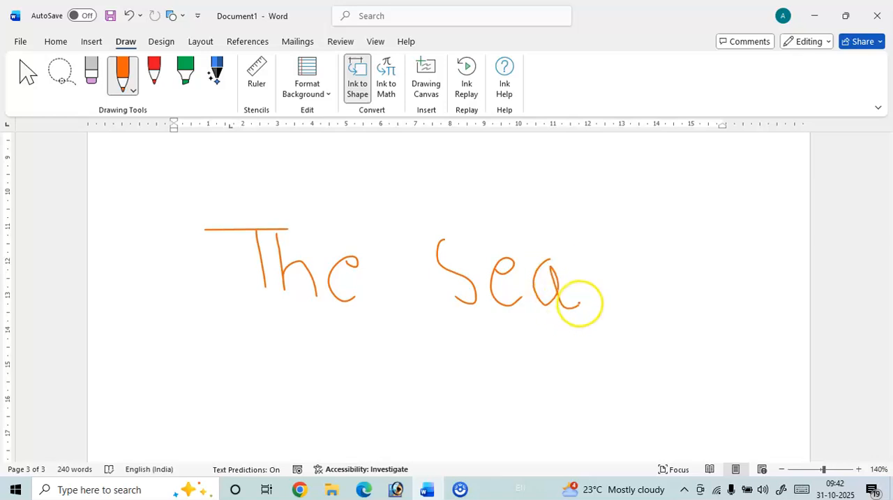
Replay the handwritten ink strokes with Ink Replay, and open and close Ink Help.
left_click(467, 90)
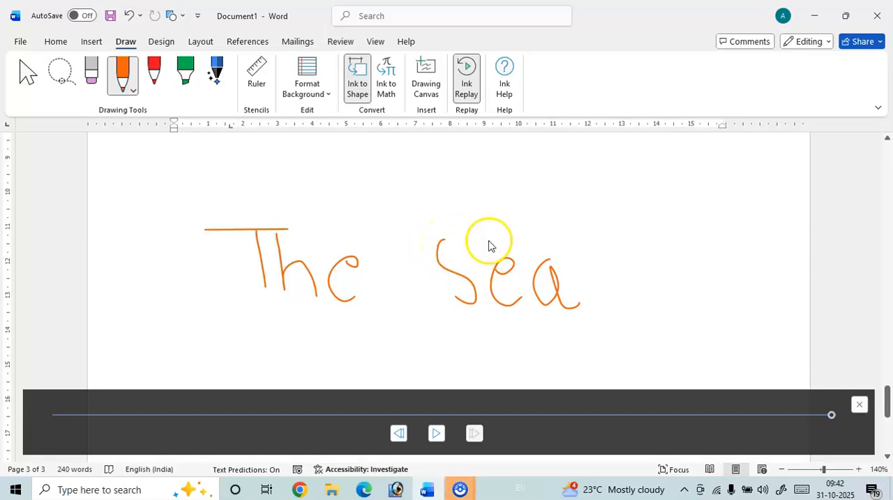
left_click(509, 92)
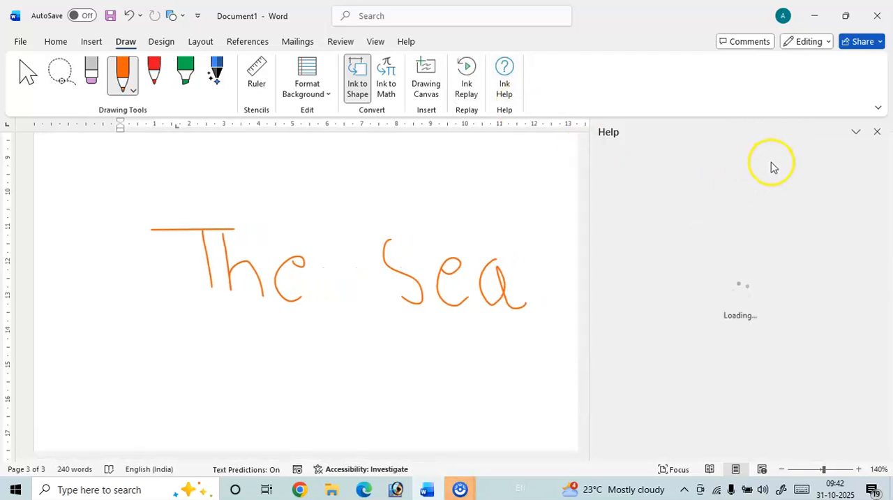
left_click(879, 132)
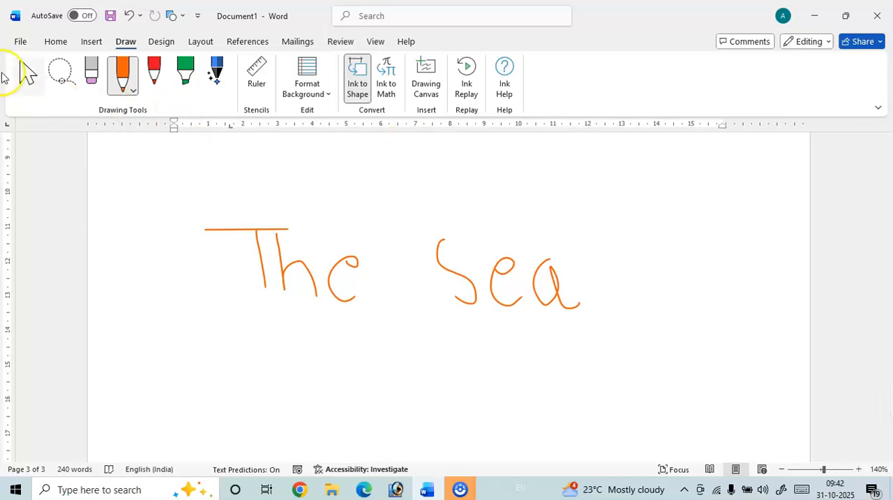